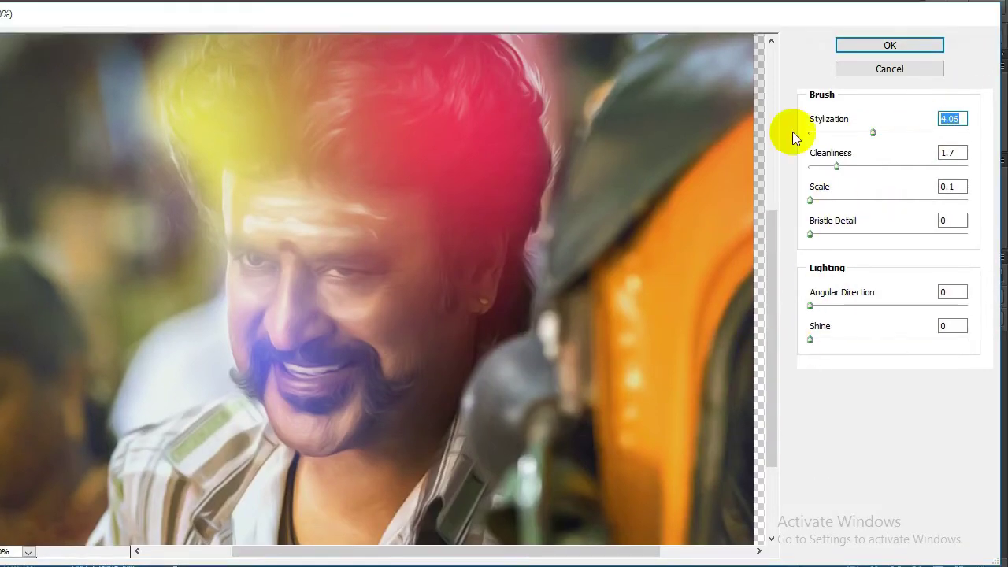
Apply the current Oil Paint filter settings to the portrait layer and open the layer in the Camera Raw filter.
click(880, 44)
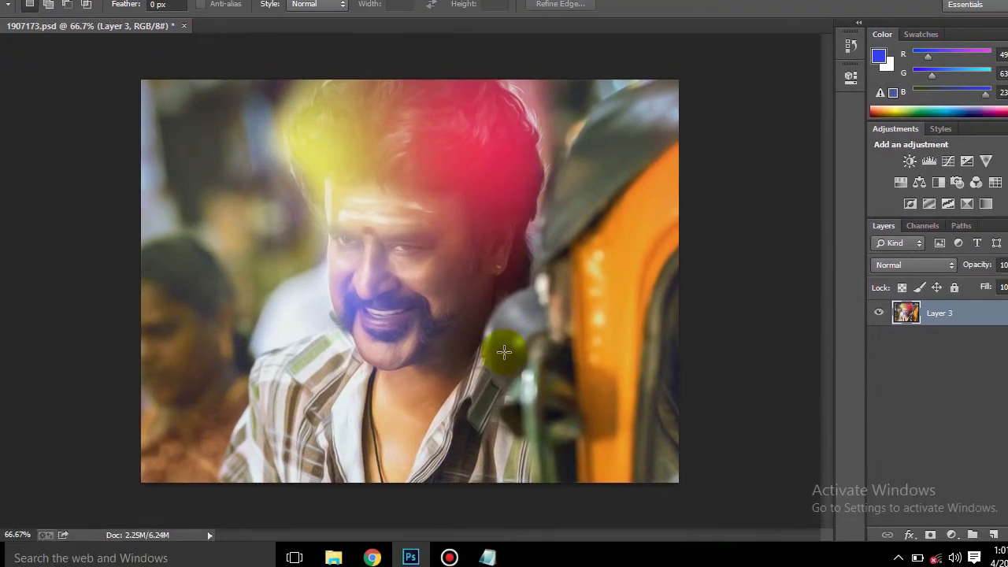
click(251, 10)
click(425, 109)
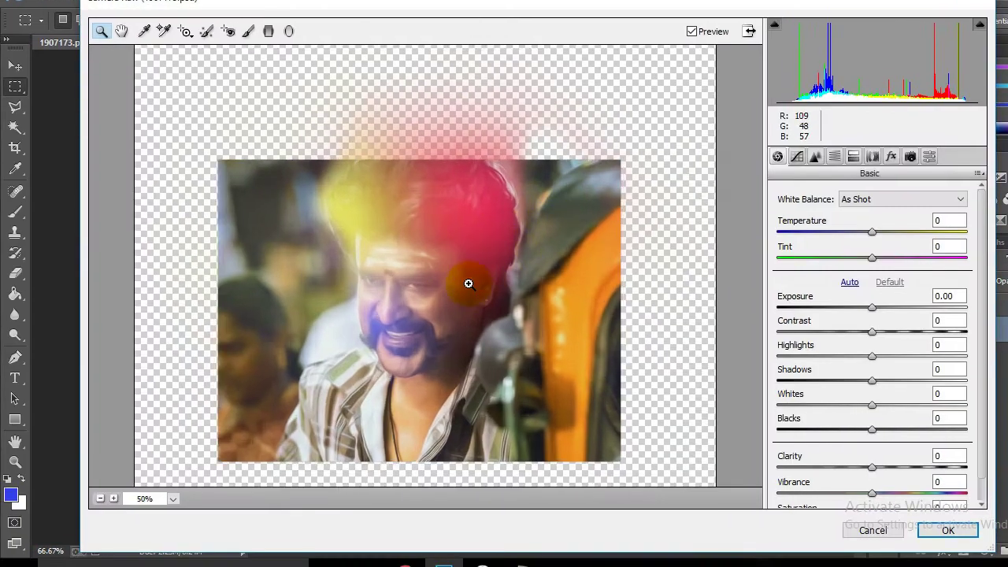
Set the Camera Raw exposure to +0.40, contrast to +36, highlights to +21 and shadows to -100.
click(469, 283)
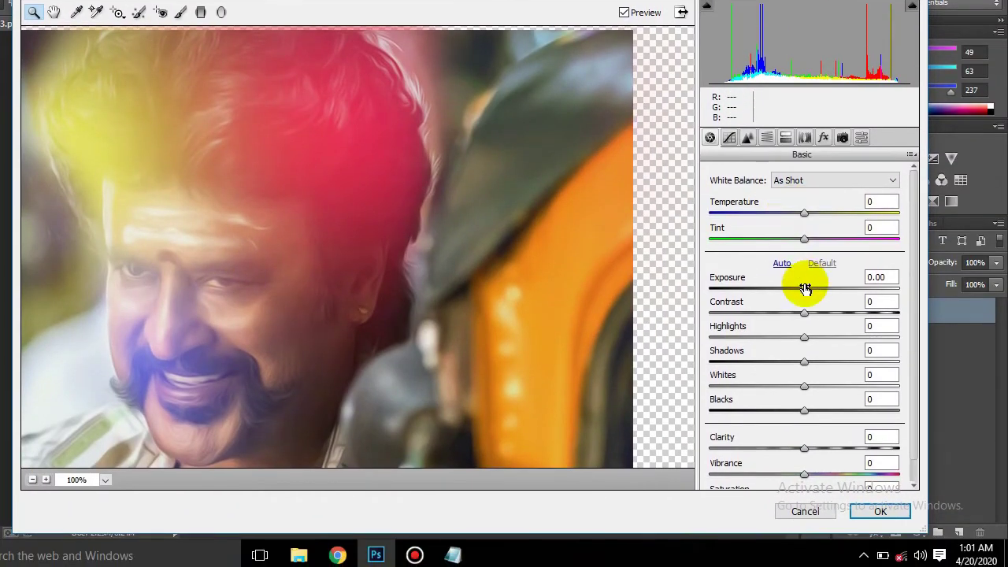
drag(872, 307, 883, 313)
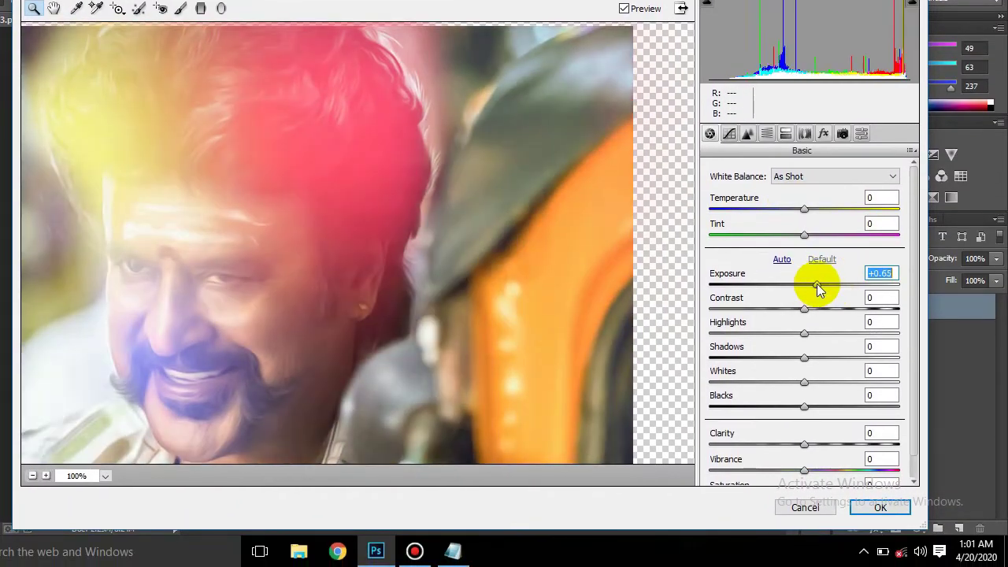
drag(814, 285, 836, 310)
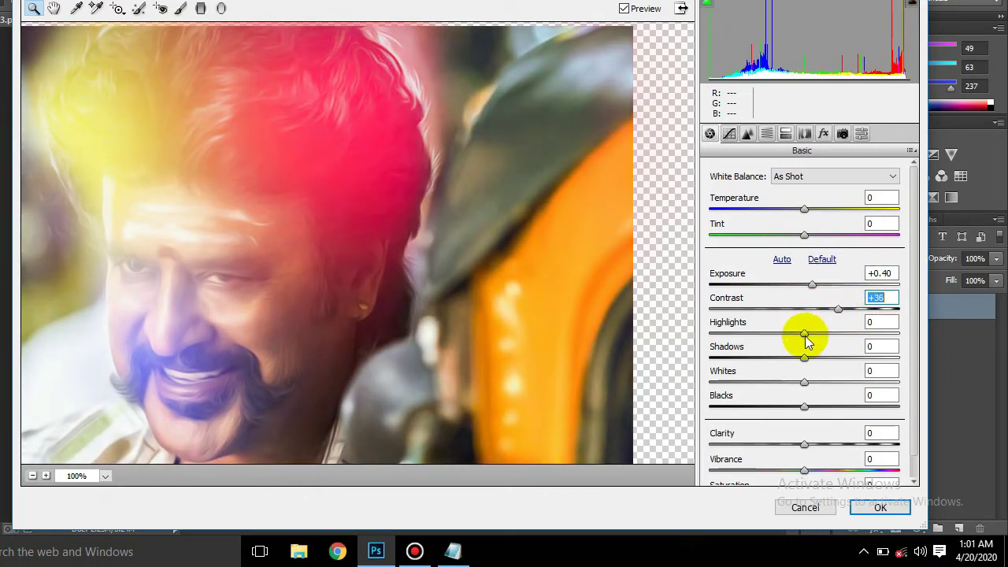
drag(807, 340, 684, 343)
scroll(878, 338, down, 1)
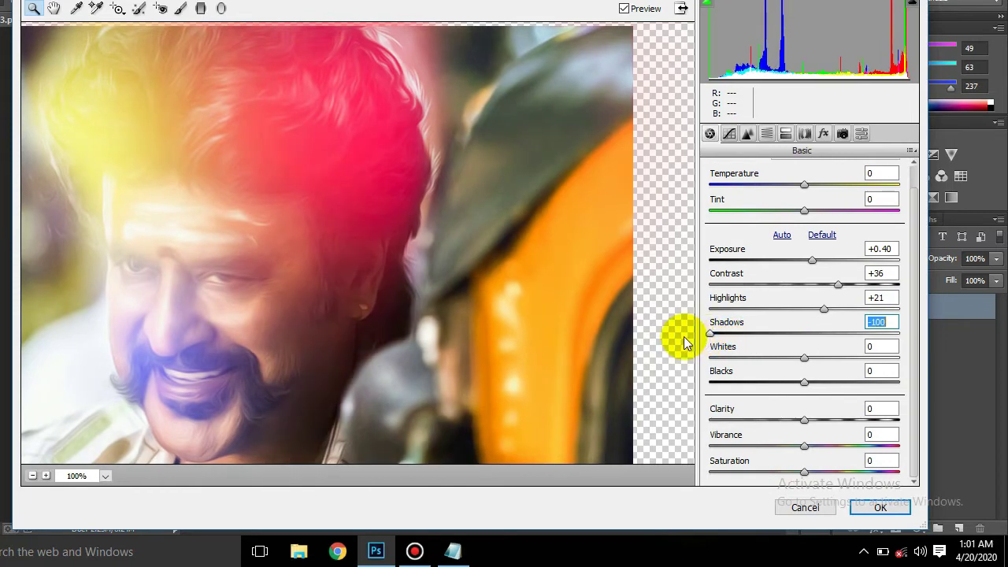
Set whites to -12, blacks to -32, clarity to +33, vibrance to +30 and saturation to +26, and apply the Camera Raw adjustments.
drag(805, 358, 775, 379)
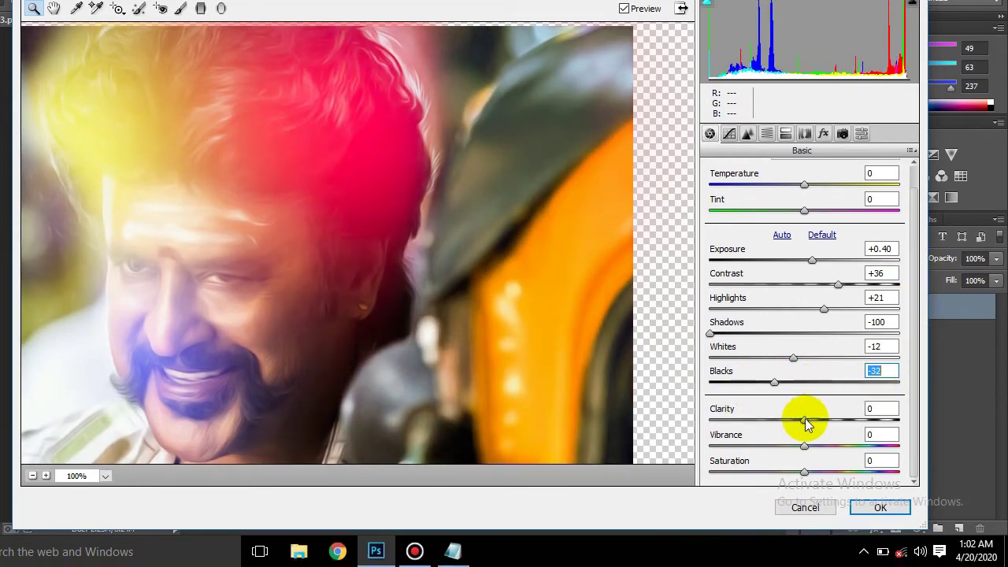
drag(804, 420, 827, 471)
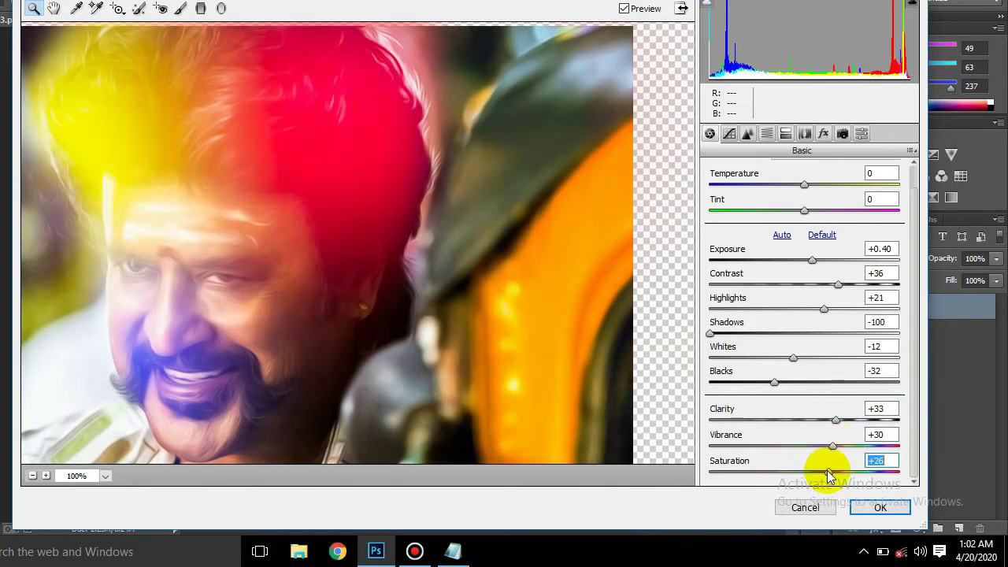
click(881, 507)
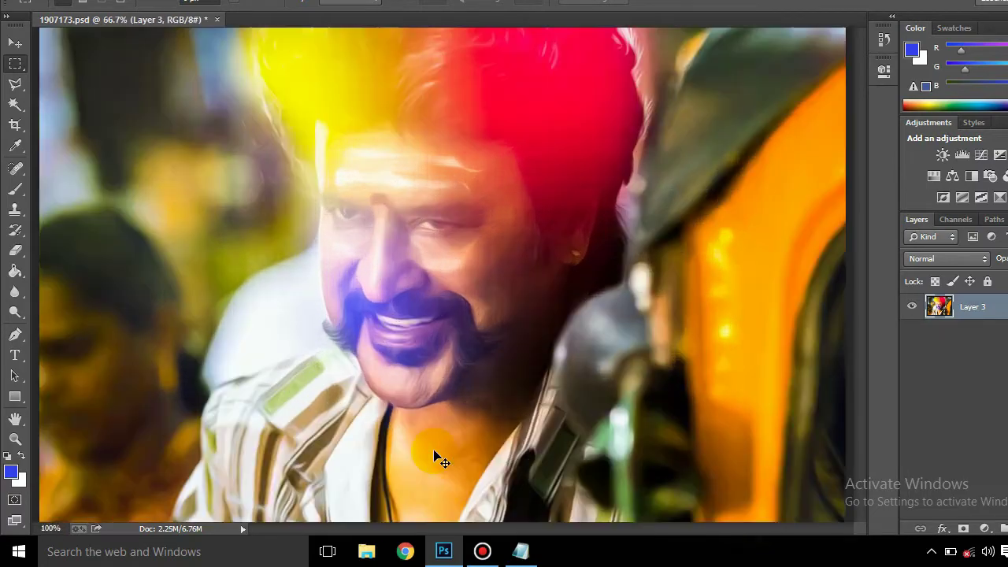
scroll(440, 457, down, 3)
scroll(440, 457, up, 4)
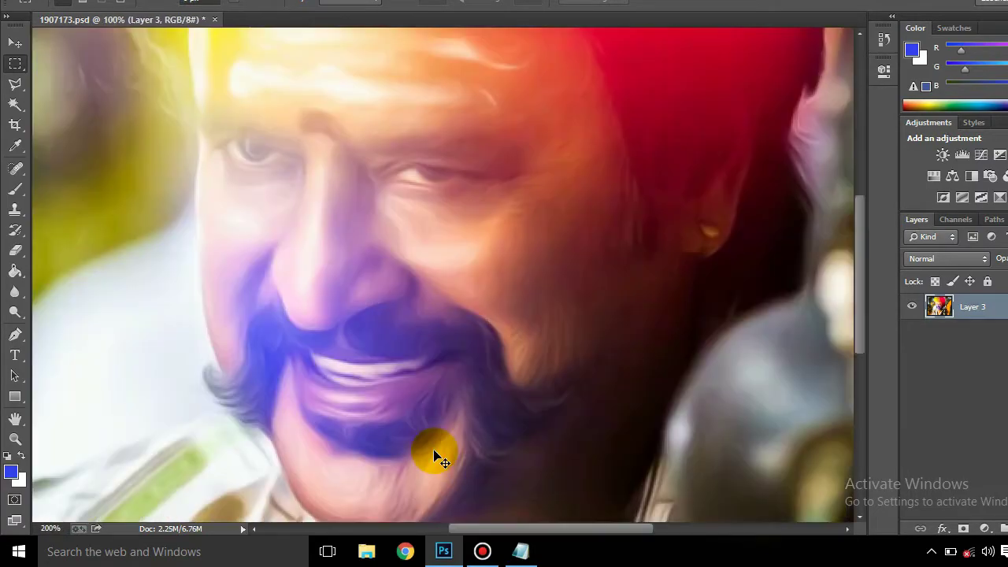
scroll(439, 457, down, 1)
scroll(439, 457, up, 1)
scroll(440, 457, down, 1)
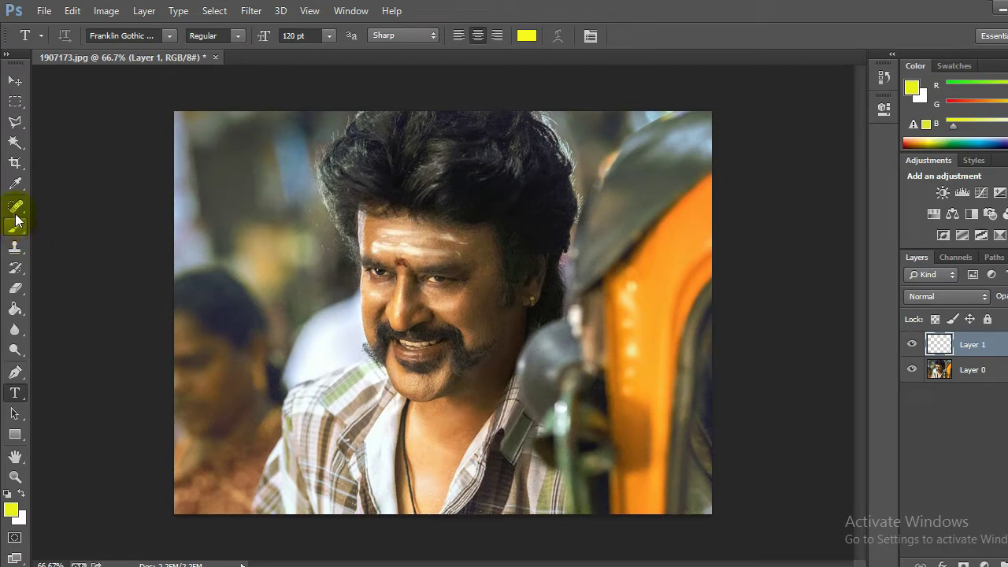
Choose the Brush tool and set the foreground color to a pinkish red, RGB 249, 25, 73.
click(22, 236)
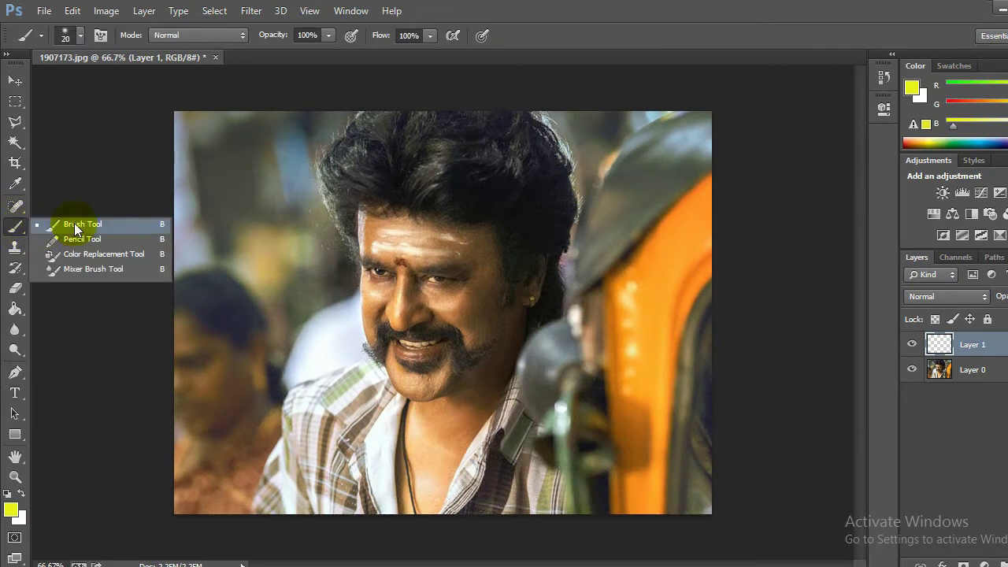
click(22, 230)
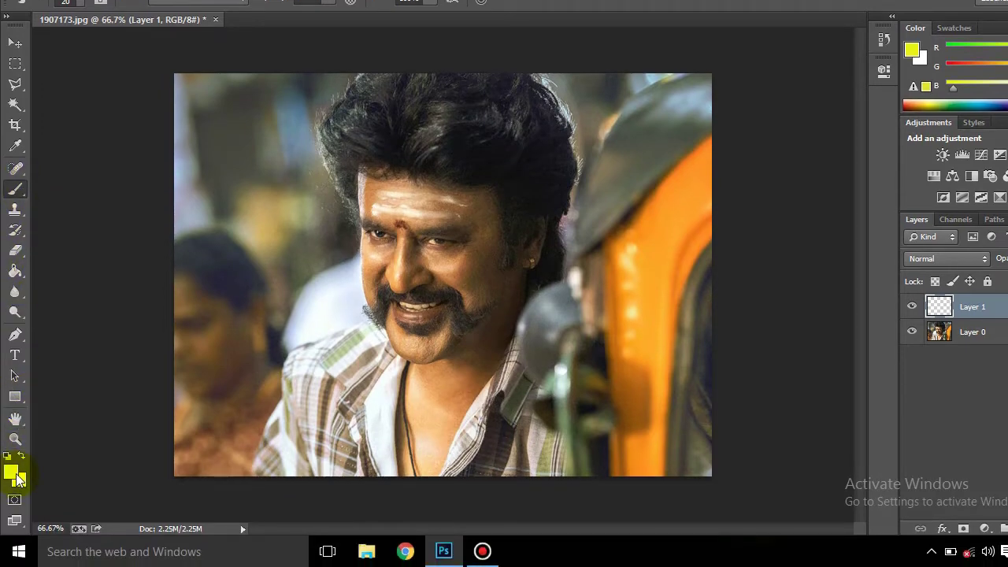
click(16, 474)
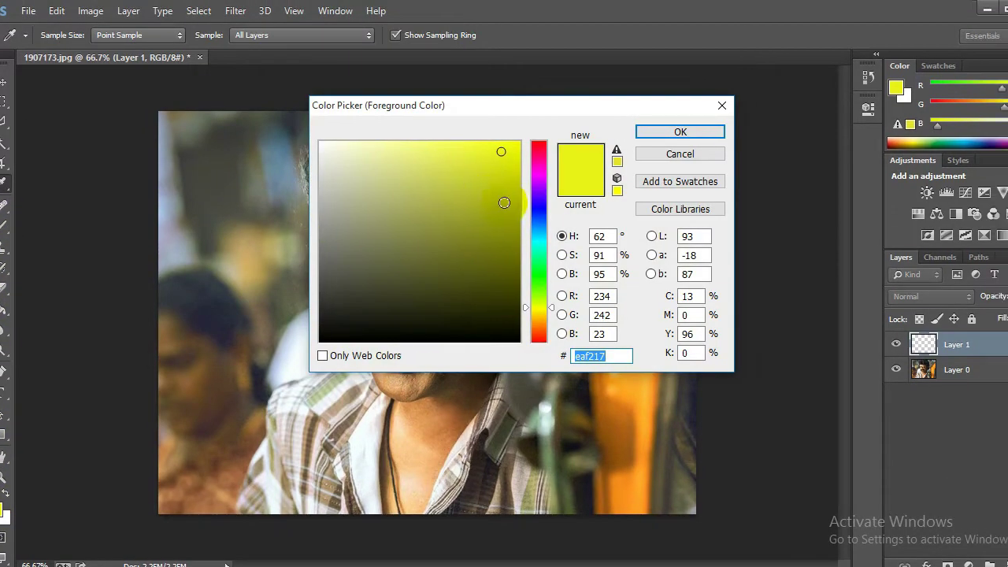
click(539, 150)
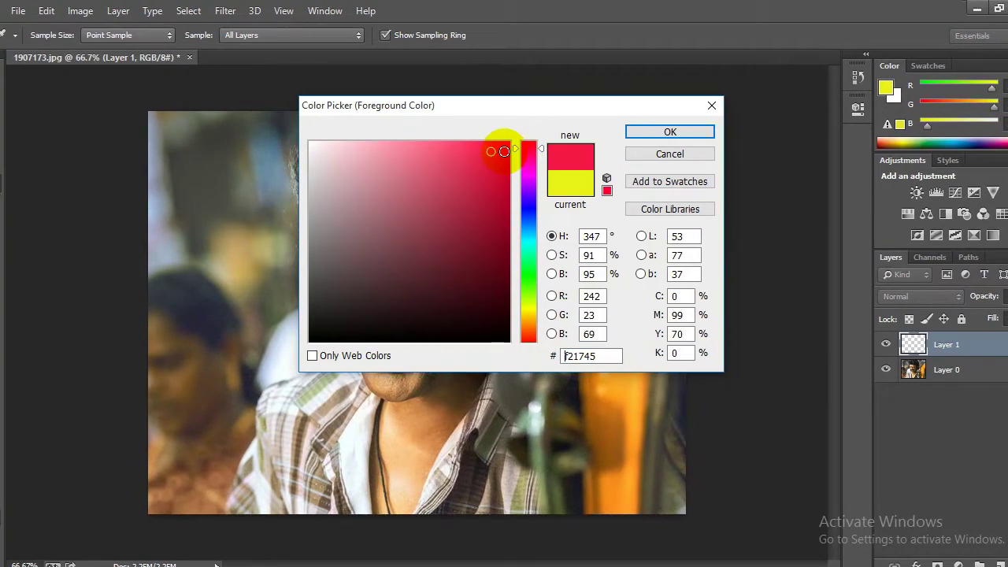
click(490, 147)
click(596, 131)
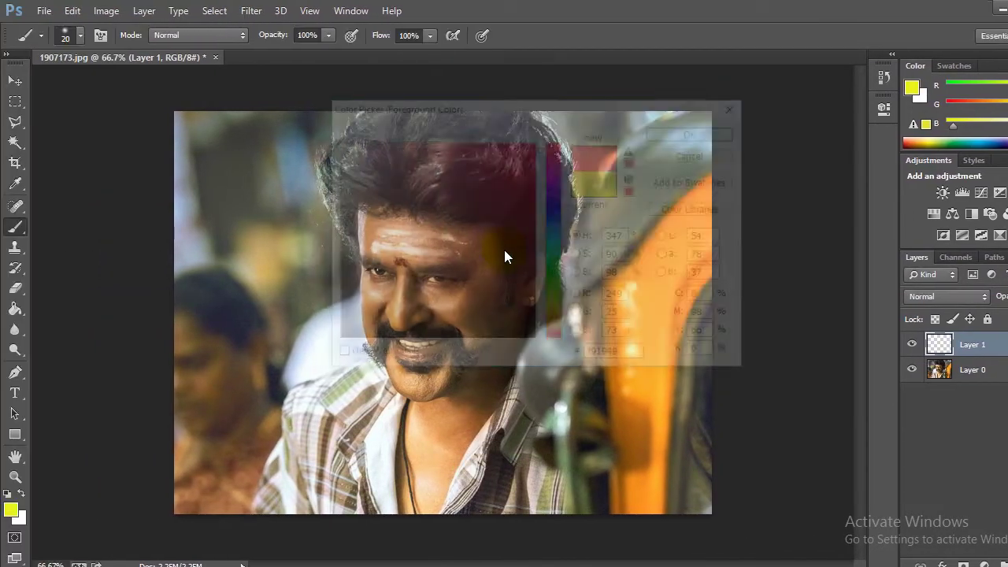
Paint one soft red dab on Layer 1 over the man's cheek with a 20 px brush at 0% hardness.
click(80, 35)
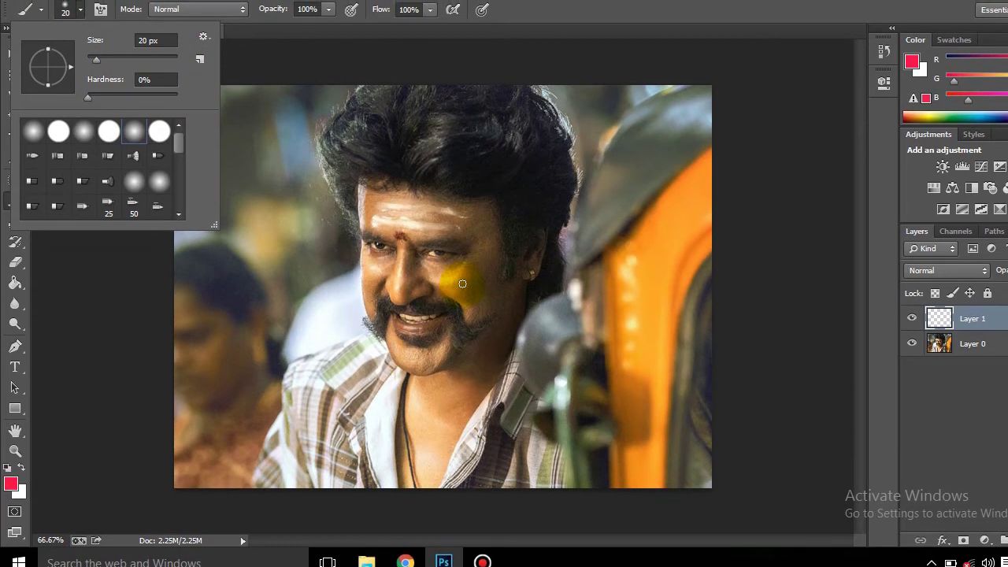
click(463, 284)
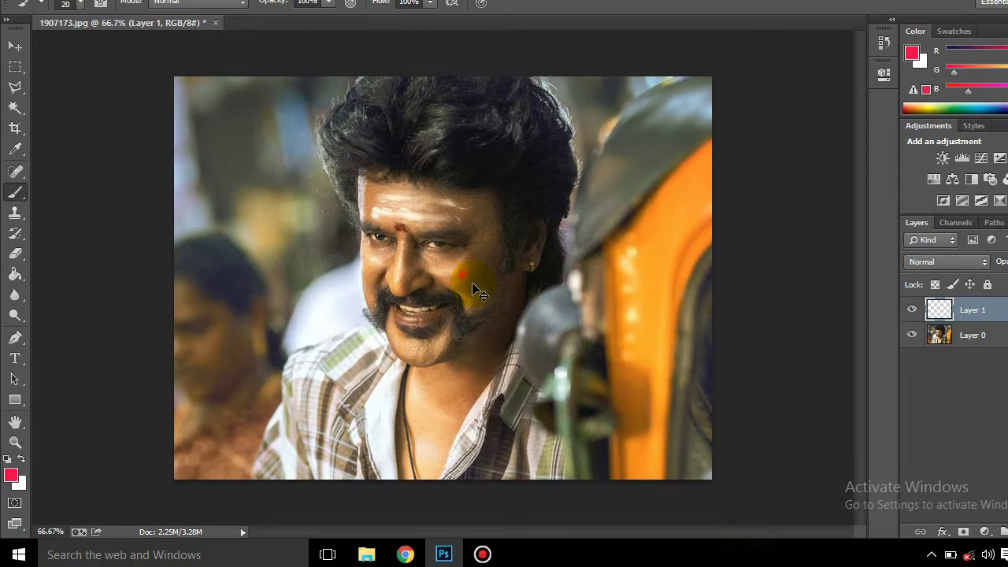
Examine the red dab on the cheek up close and in the whole picture.
key(ctrl+plus)
key(ctrl+plus)
key(ctrl+plus)
key(ctrl+plus)
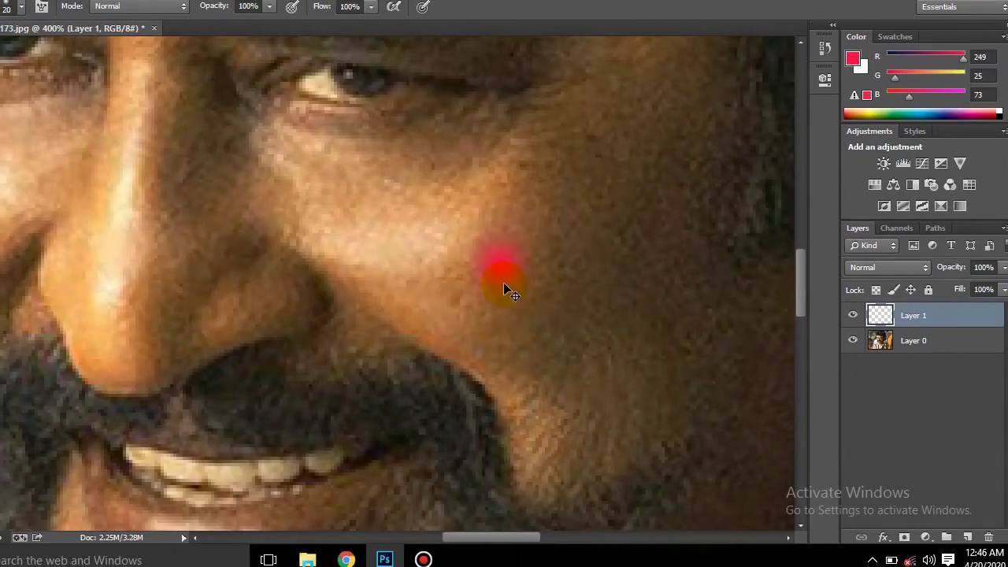
key(ctrl+minus)
key(ctrl+minus)
key(ctrl+minus)
key(ctrl+minus)
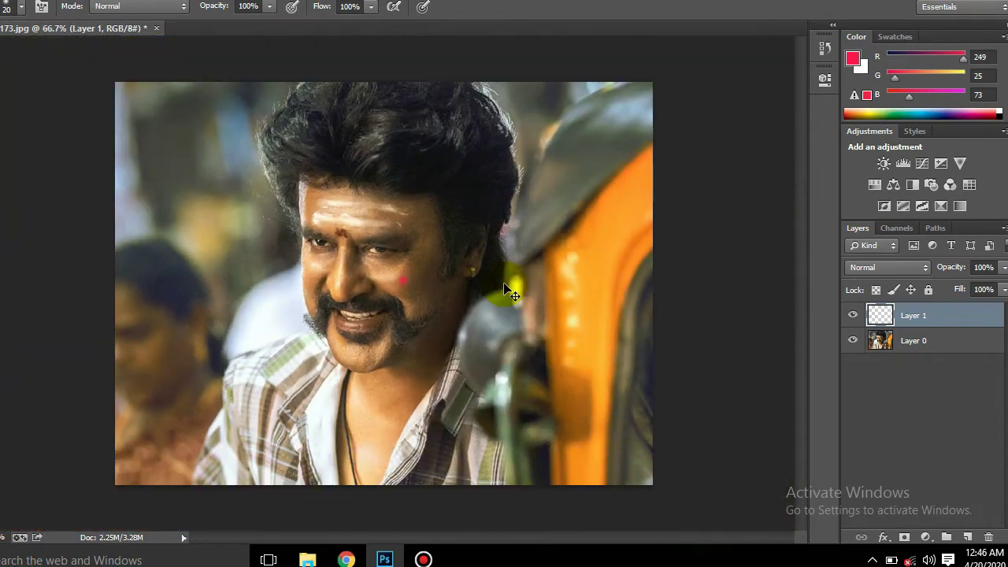
Enlarge the red dab with Free Transform to about 3241% height and center the glow over the man's upper head.
key(ctrl+t)
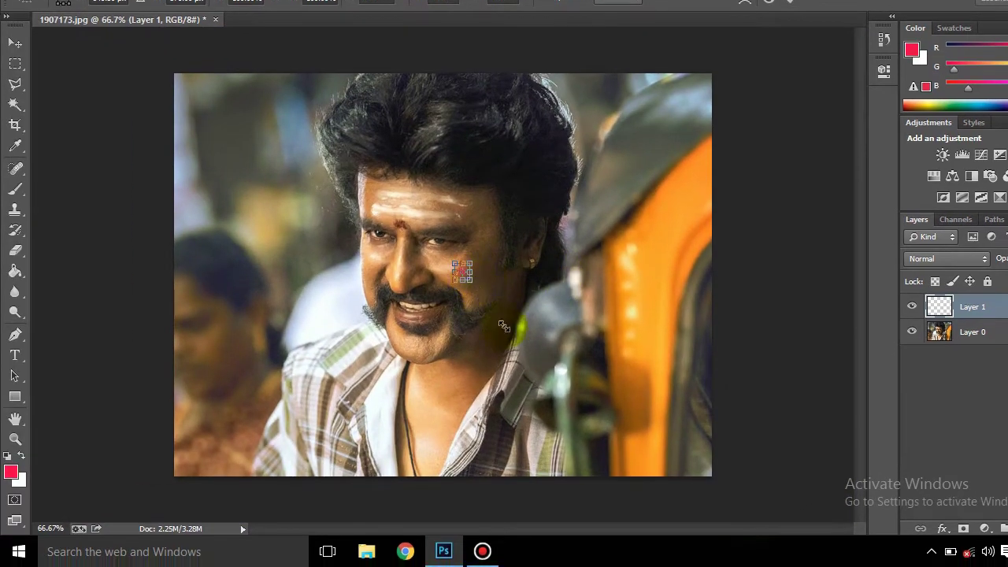
drag(413, 291, 619, 446)
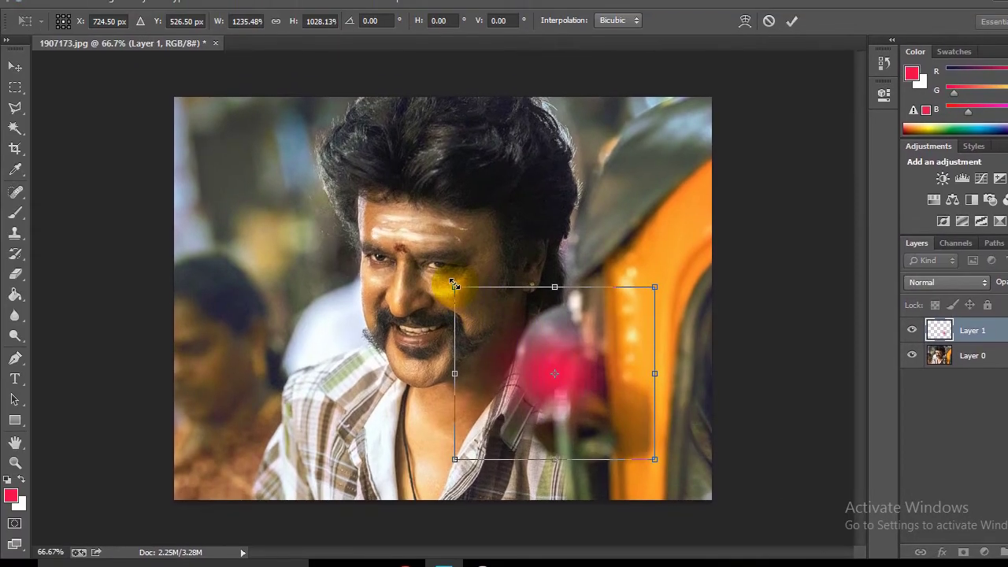
drag(454, 285, 198, 95)
drag(450, 197, 476, 171)
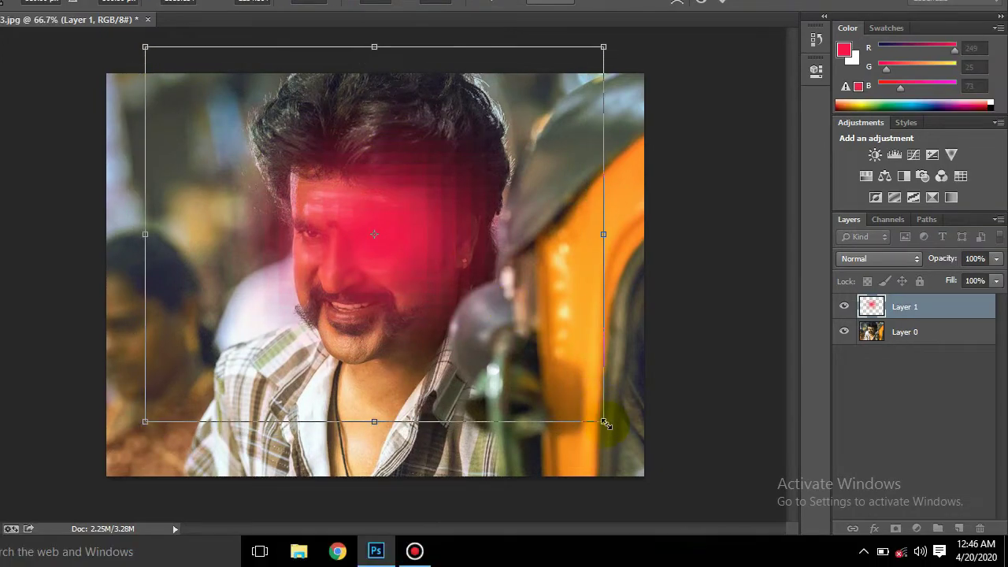
drag(605, 423, 675, 507)
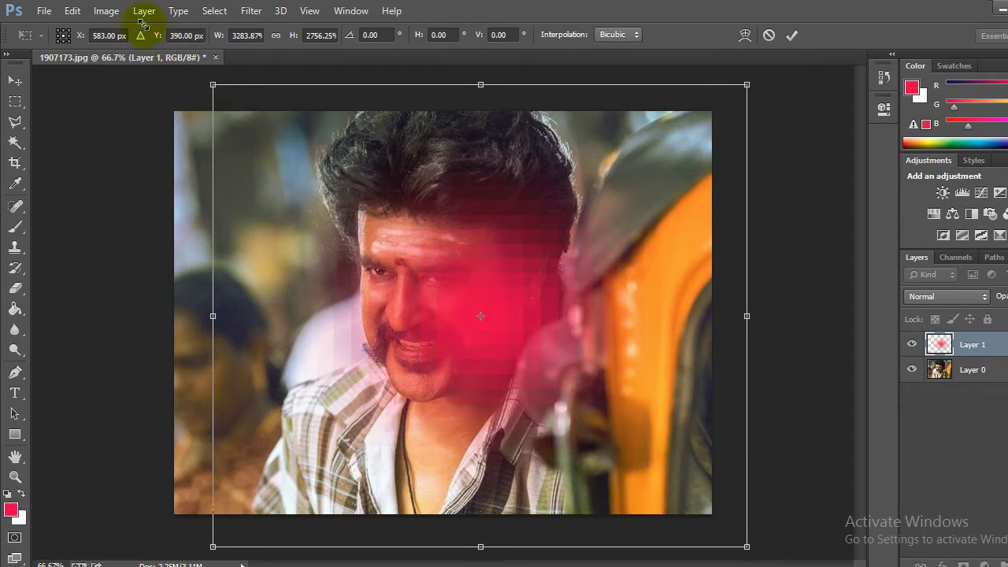
drag(144, 24, 85, 3)
drag(488, 195, 533, 142)
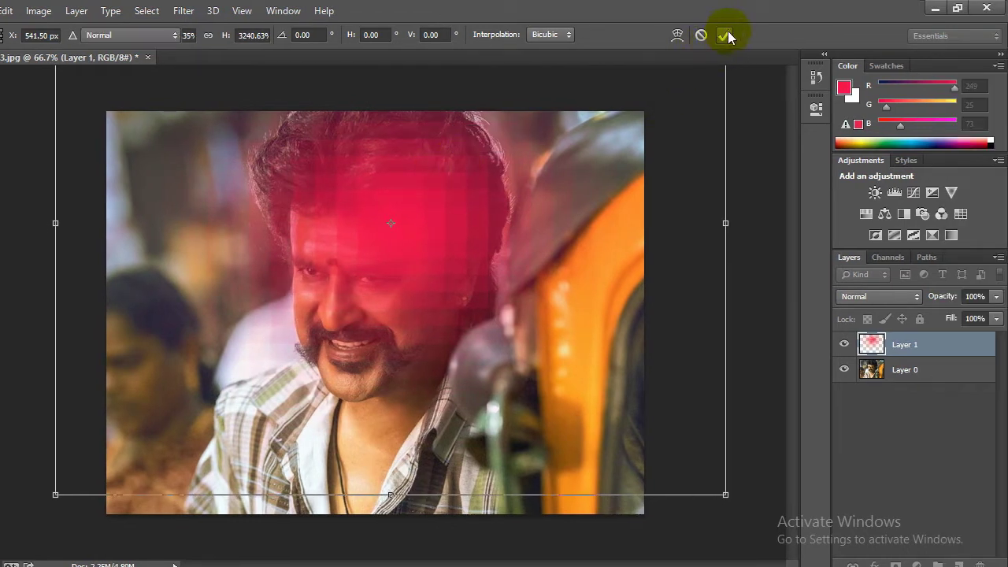
click(726, 35)
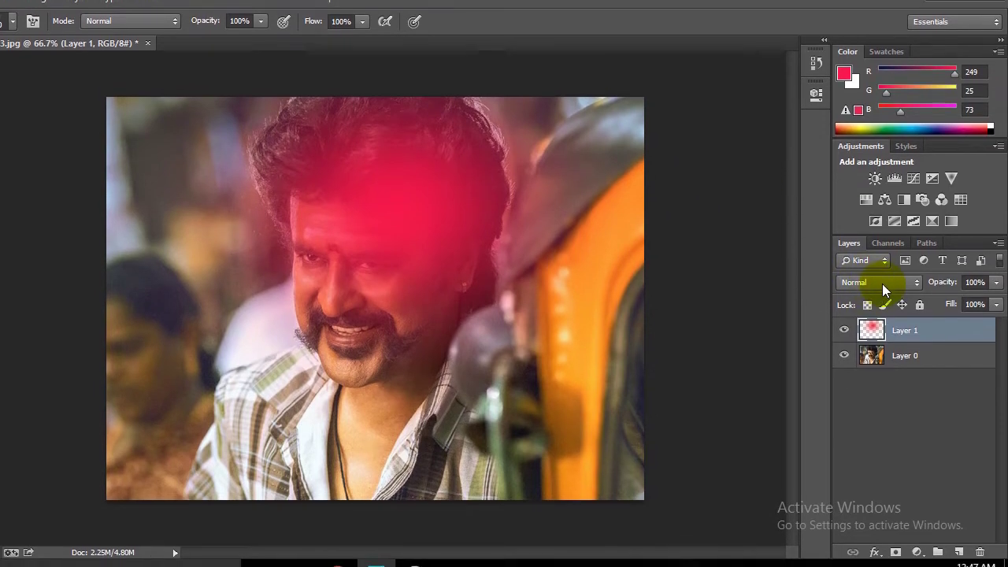
Set the red glow layer's blend mode to Screen and shift the glow slightly right over the hair.
click(882, 283)
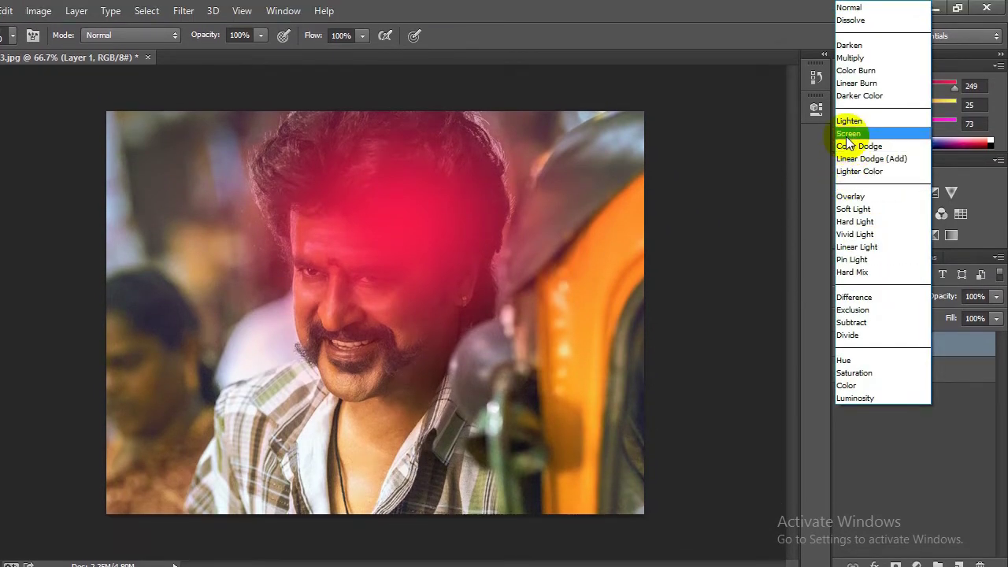
click(847, 134)
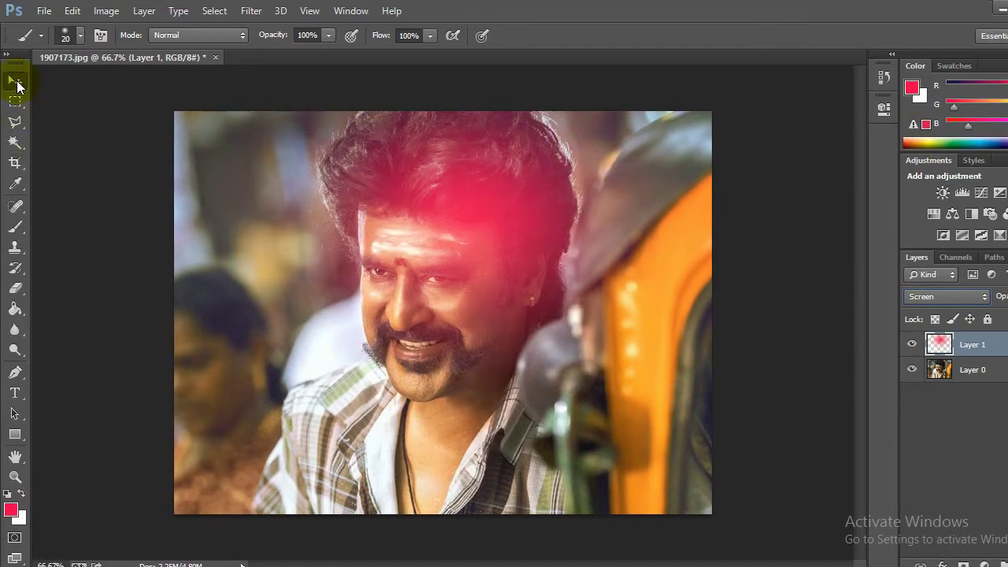
click(15, 81)
drag(470, 197, 509, 190)
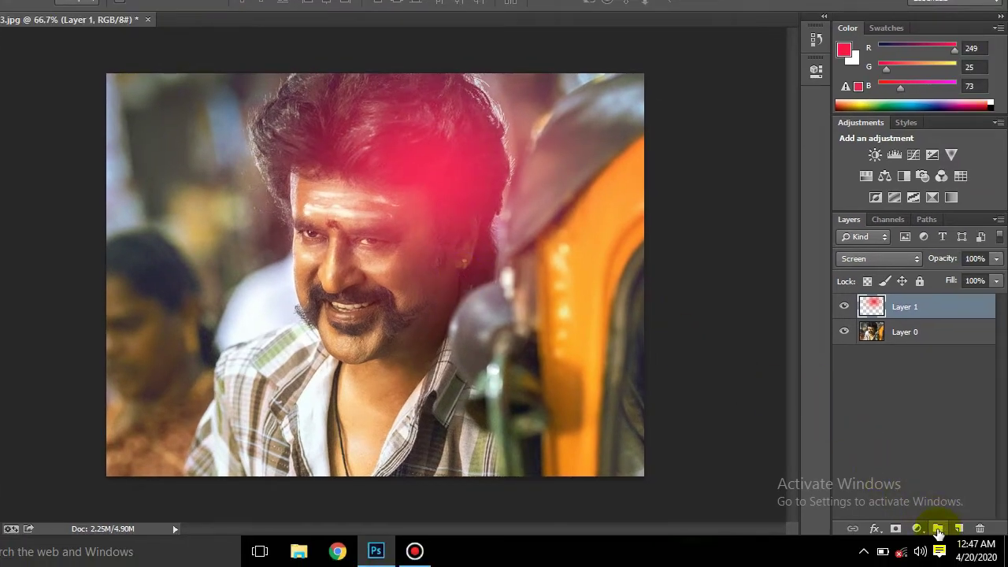
Add a new layer above the red glow and set the foreground color to bright yellow, RGB 248, 246, 39.
click(939, 534)
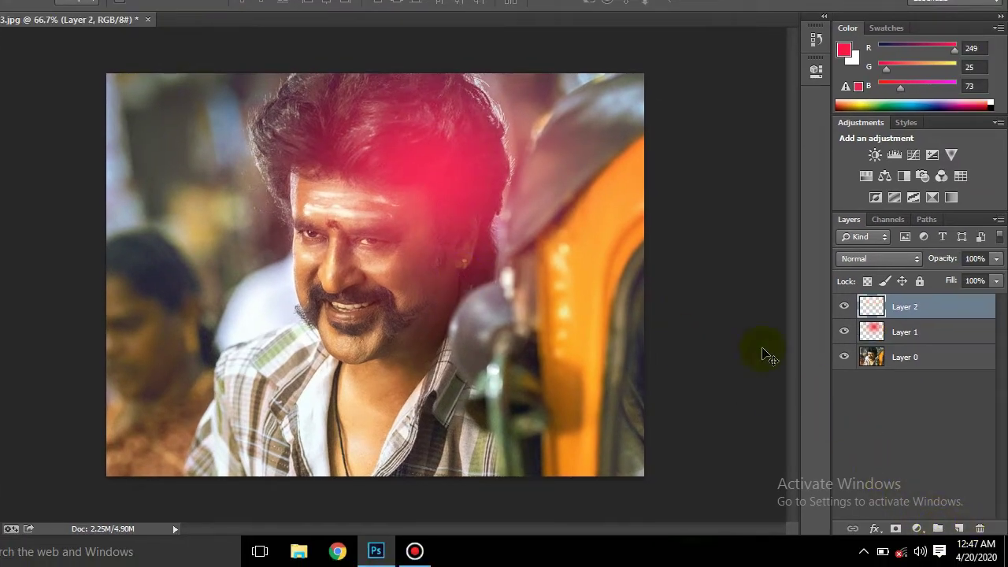
click(843, 49)
click(425, 141)
click(610, 119)
Enlarge the yellow dab with Free Transform to about 2188% width and 2444% height and place it over the top of the hair.
key(ctrl+t)
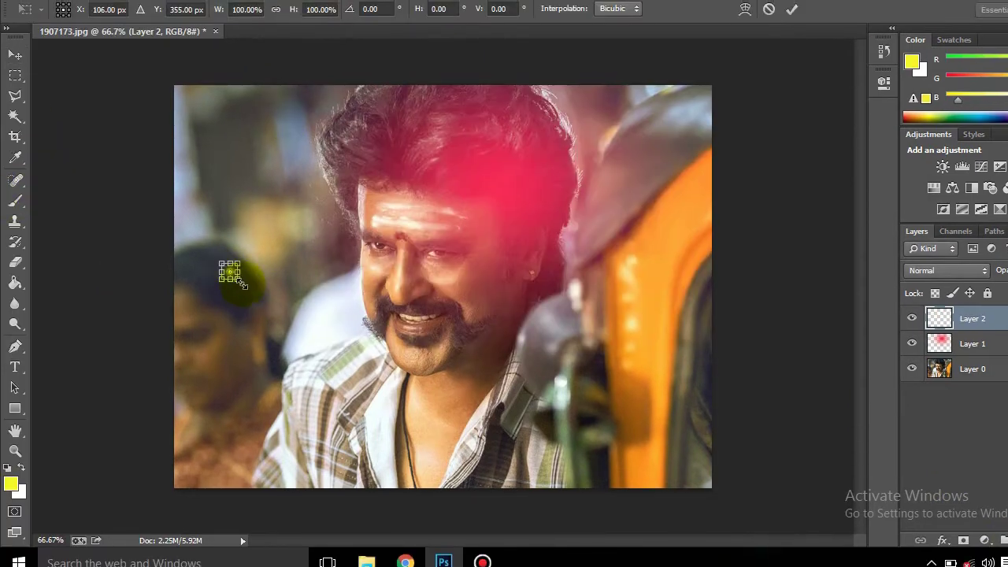
drag(244, 285, 484, 517)
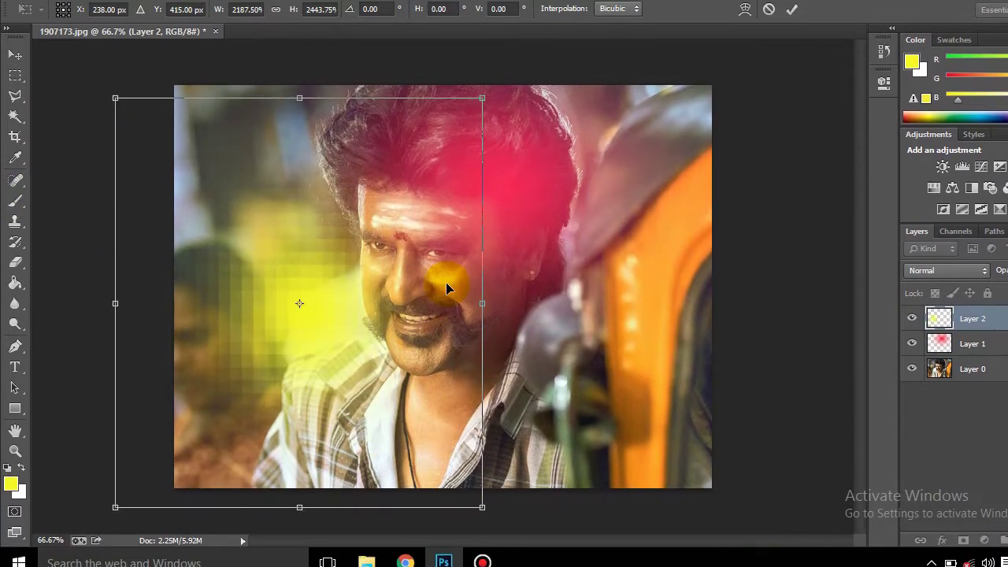
mouse_move(394, 315)
mouse_down()
mouse_move(436, 178)
mouse_move(492, 87)
mouse_up()
click(791, 9)
Set the yellow glow layer's blend mode to Screen and move the glow to the left edge of the man's hair.
key(b)
click(879, 296)
click(866, 298)
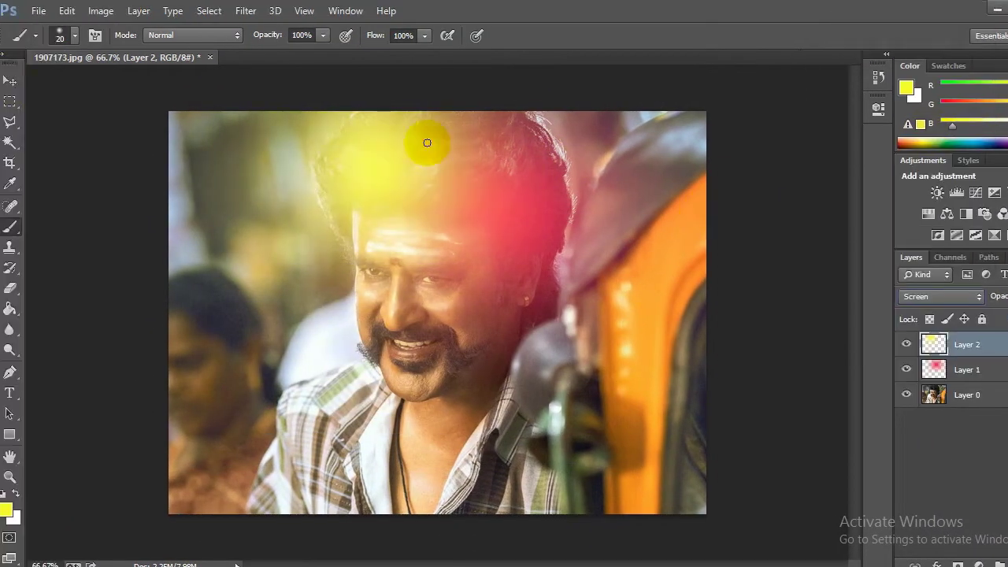
key(v)
drag(364, 147, 311, 208)
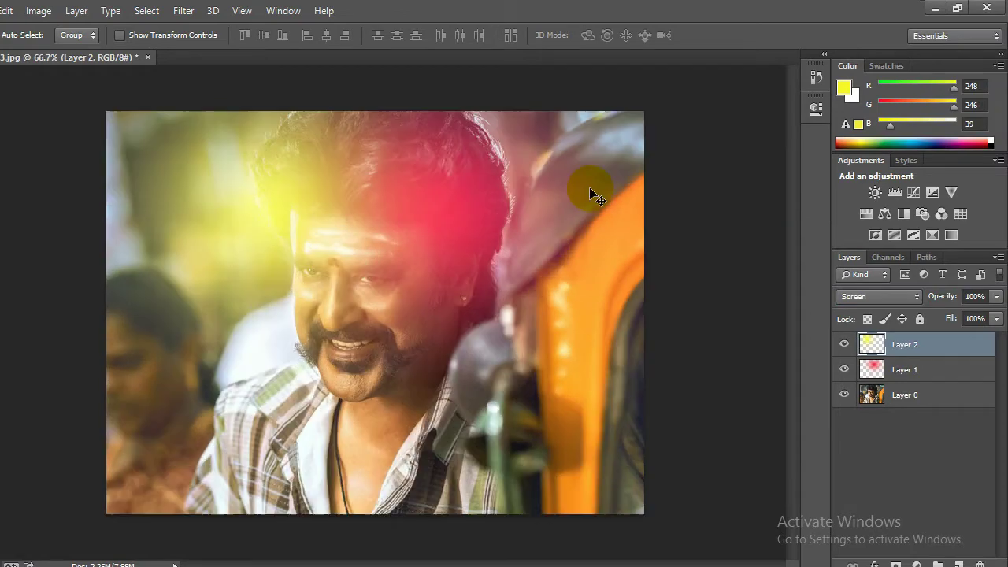
Add a new layer above the yellow glow and set the foreground color to blue.
click(959, 566)
click(11, 472)
click(501, 236)
click(639, 131)
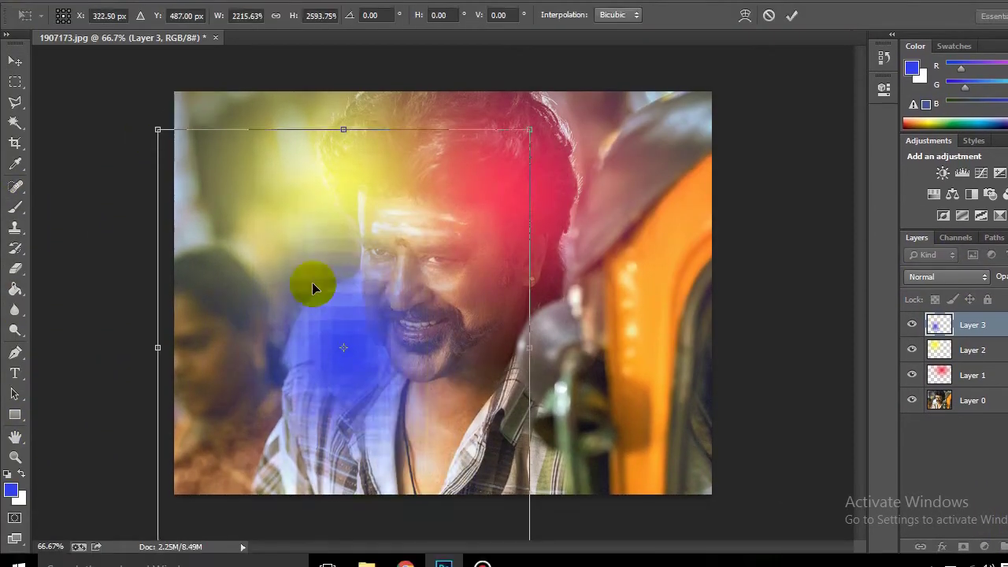
Set the enlarged blue dab's layer to the Screen blend mode and place the glow over the man's beard.
click(947, 258)
click(829, 104)
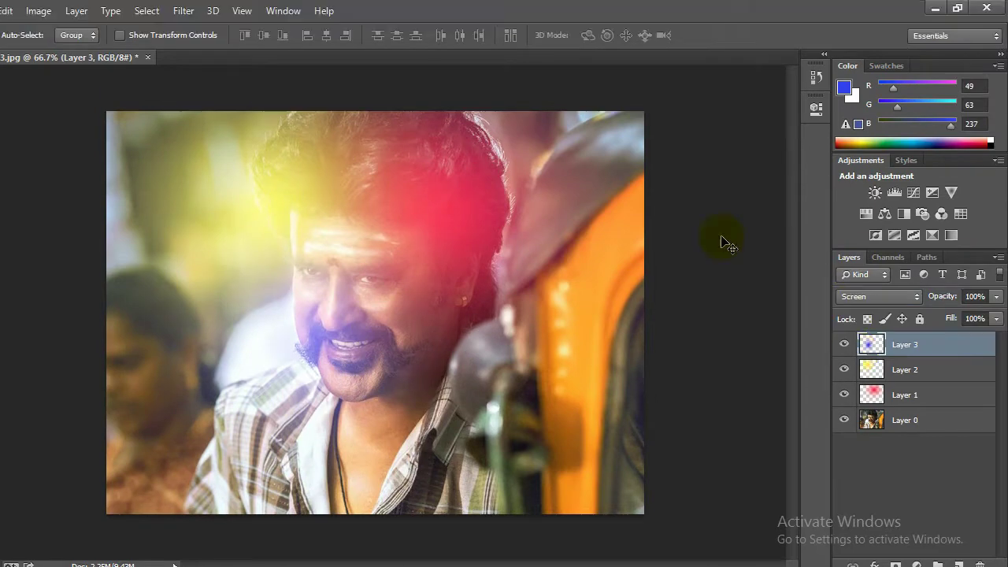
Erase the glow spilling onto the background around the man on the color layers with a soft 146 px eraser at 0% hardness.
key(b)
click(34, 3)
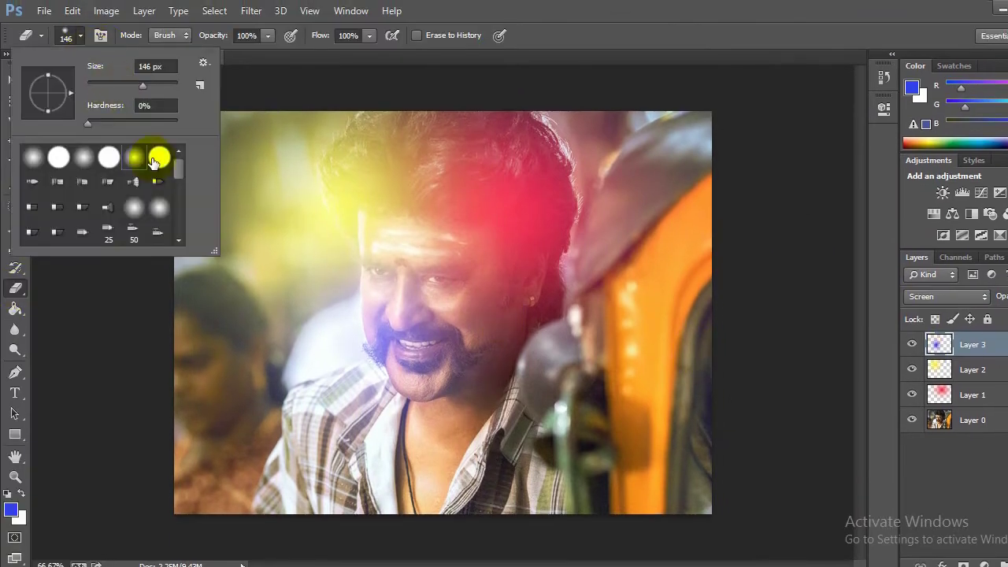
click(940, 316)
key(alt+bracketleft)
key(alt+bracketleft)
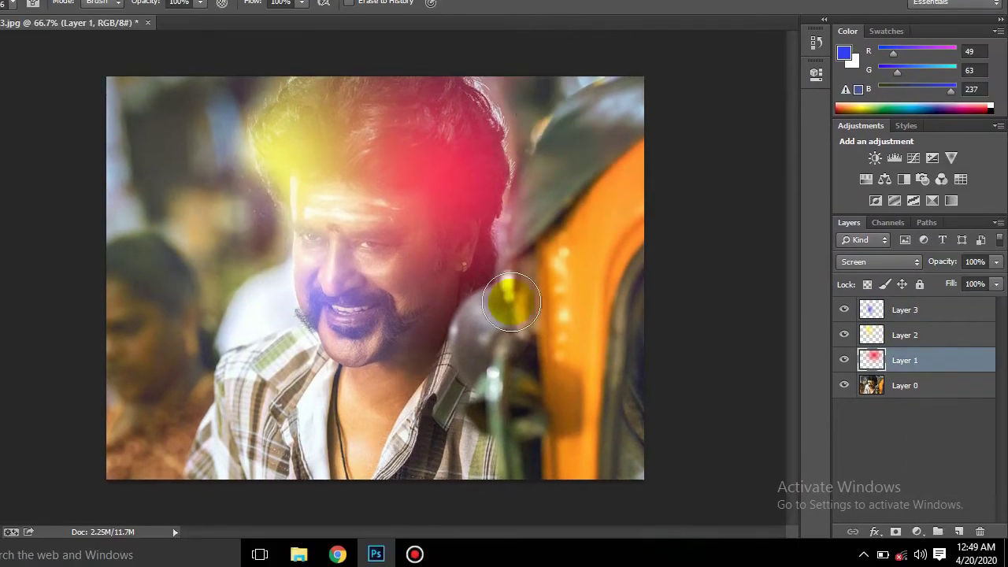
key(ctrl+t)
drag(484, 150, 484, 162)
key(Return)
click(906, 332)
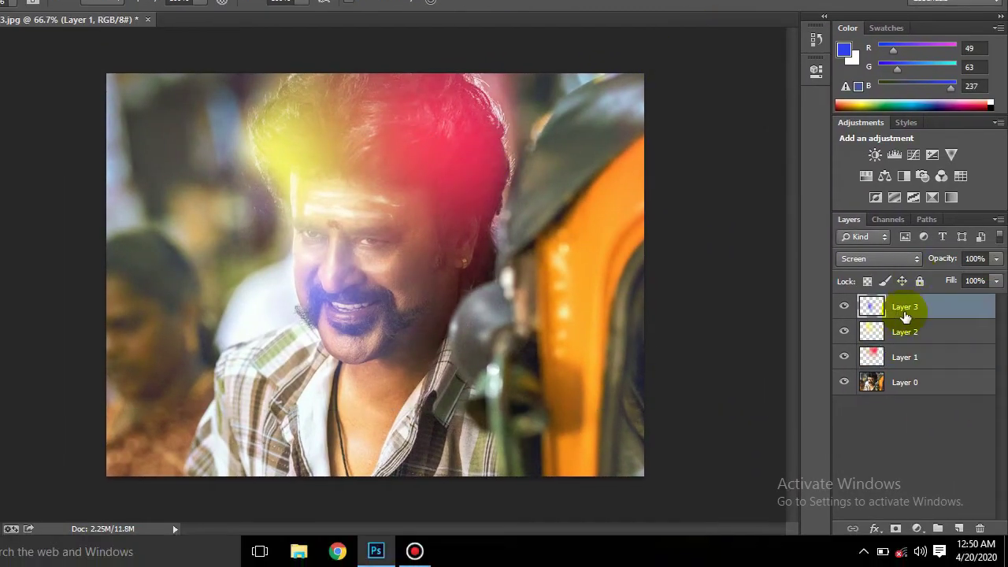
Merge the three glow layers and the portrait layer into a single layer.
key(v)
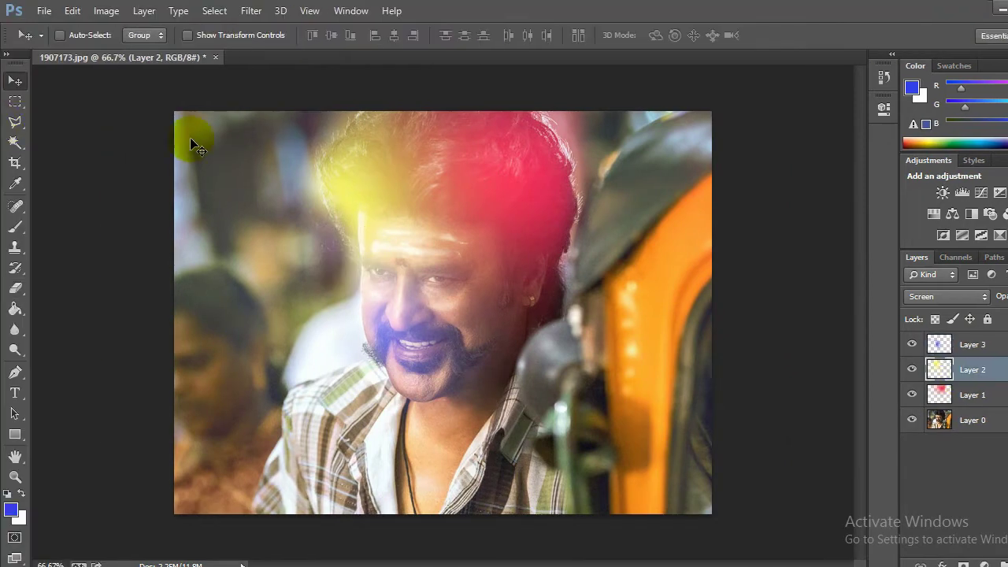
shift+click(973, 344)
shift+click(906, 357)
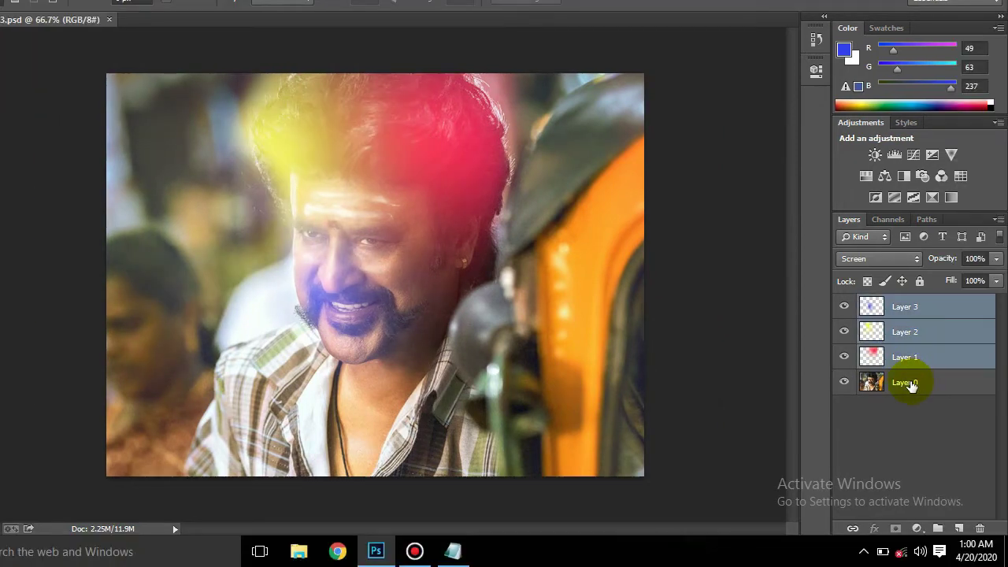
shift+click(912, 384)
right_click(911, 381)
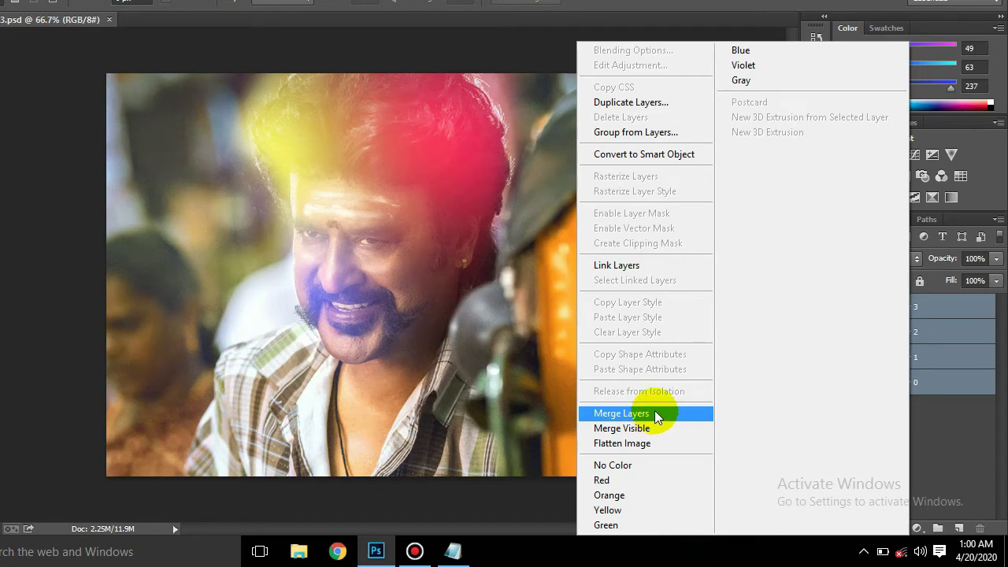
click(654, 412)
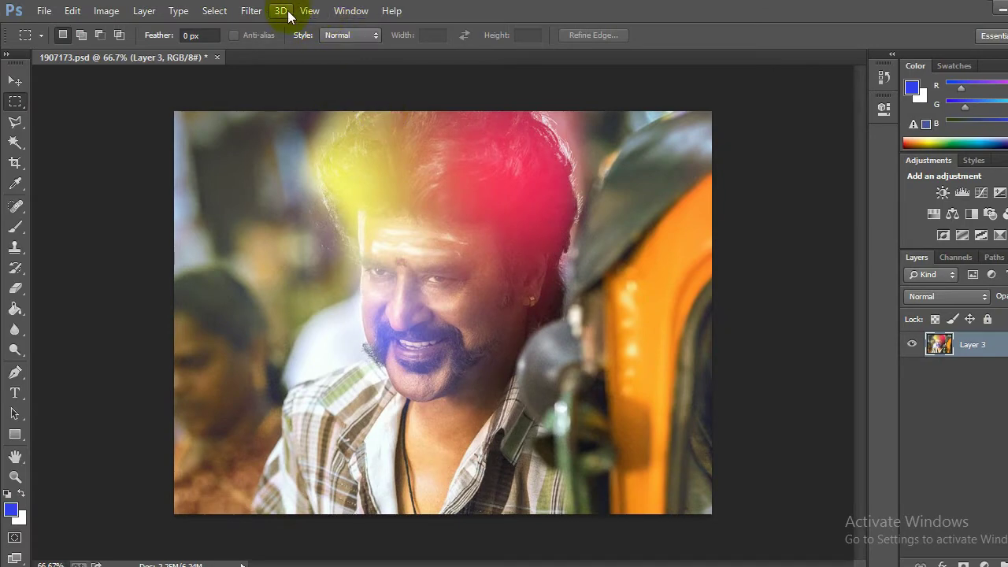
Start the Oil Paint filter on the merged layer, set the lighting's Angular Direction to 0 and preview the face at 100%.
click(251, 11)
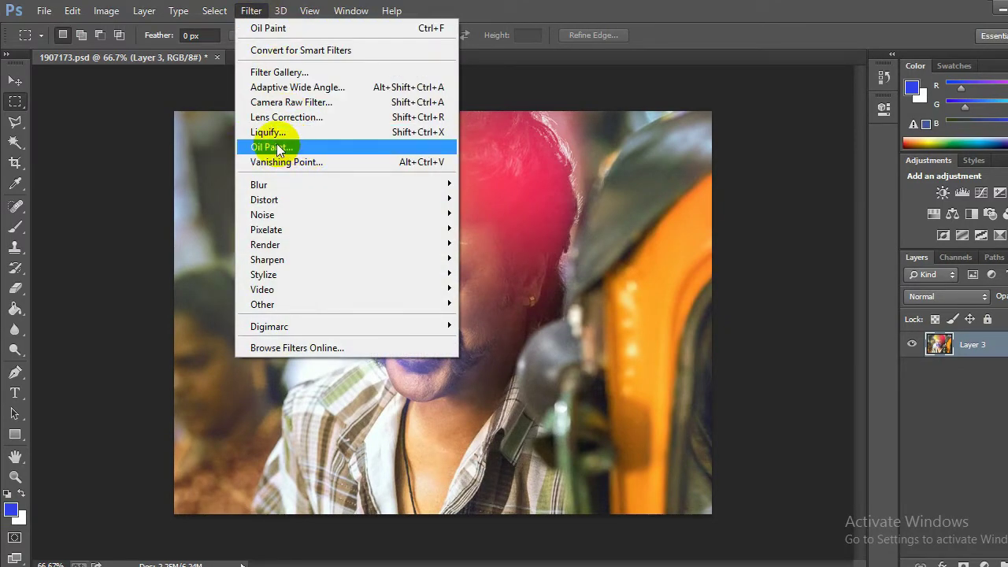
click(278, 147)
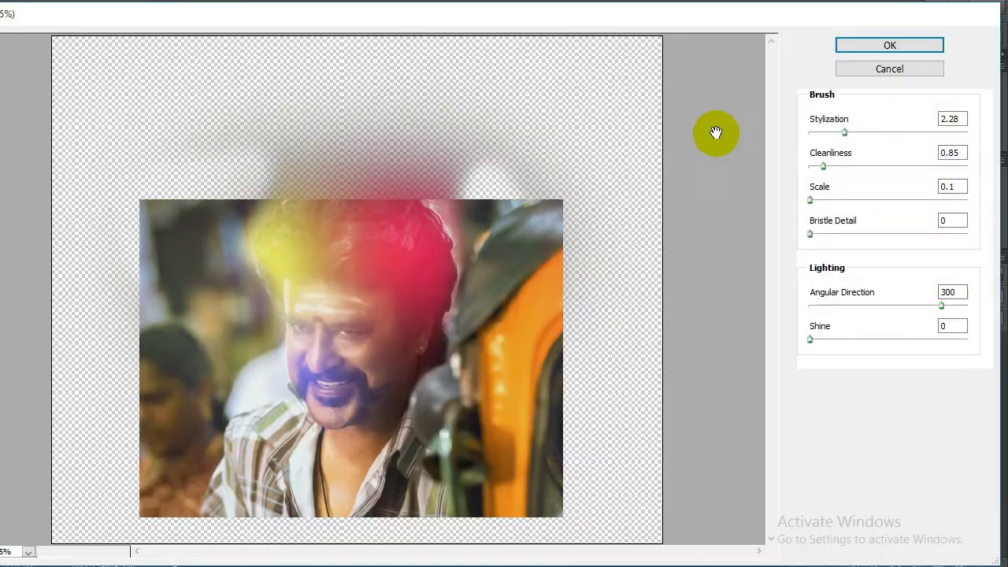
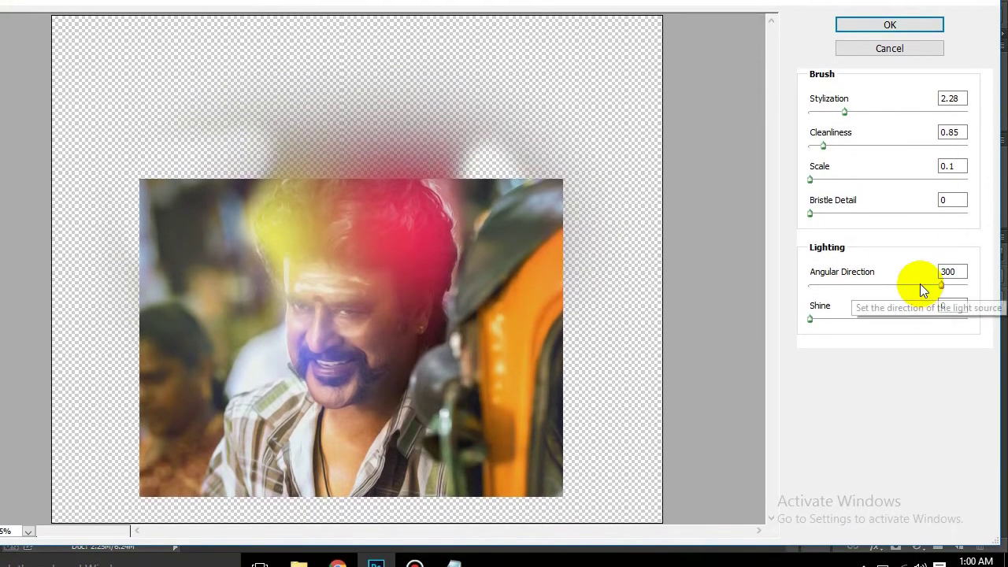
drag(941, 305, 794, 311)
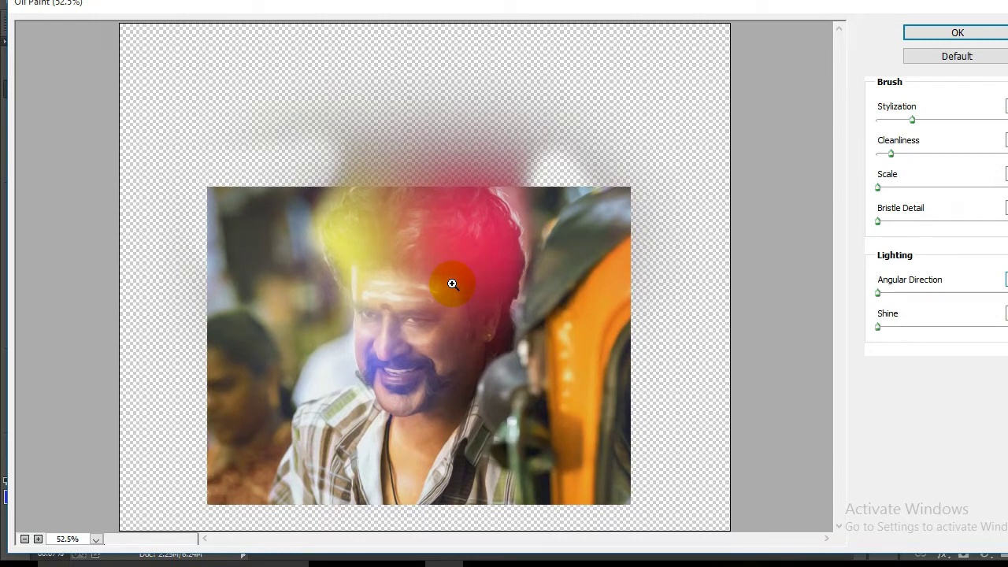
ctrl+click(452, 283)
ctrl+click(452, 284)
ctrl+click(452, 284)
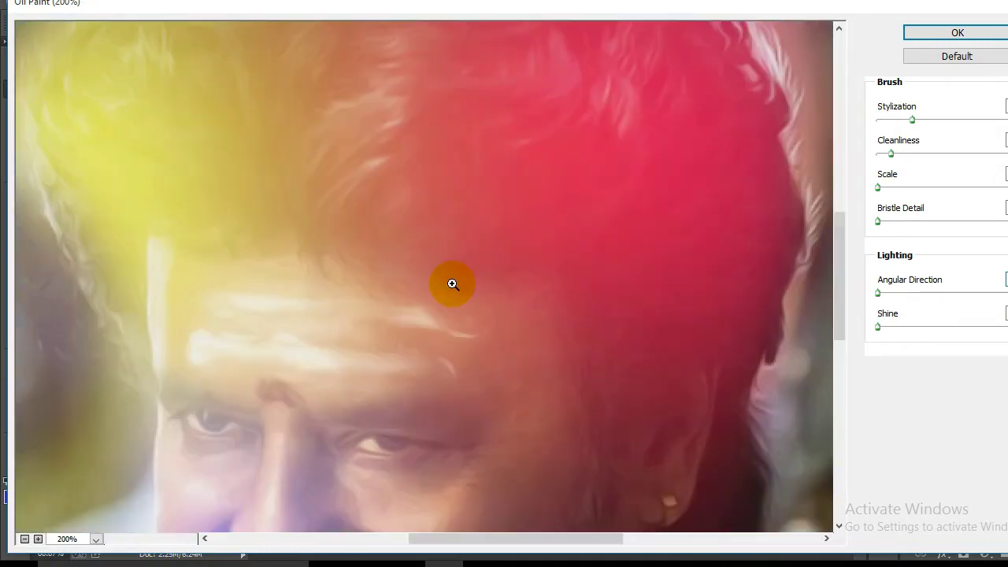
alt+click(452, 284)
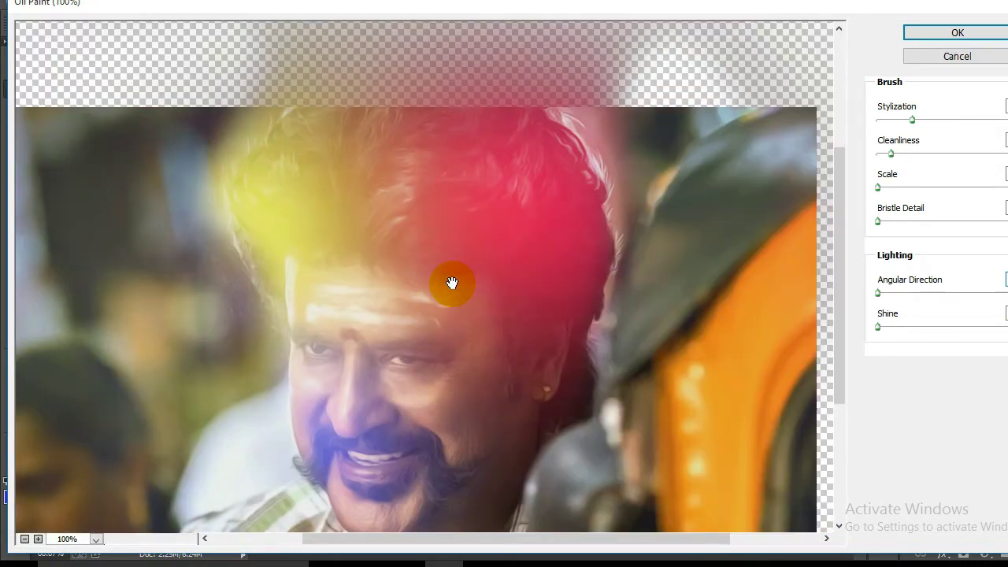
scroll(453, 283, down, 4)
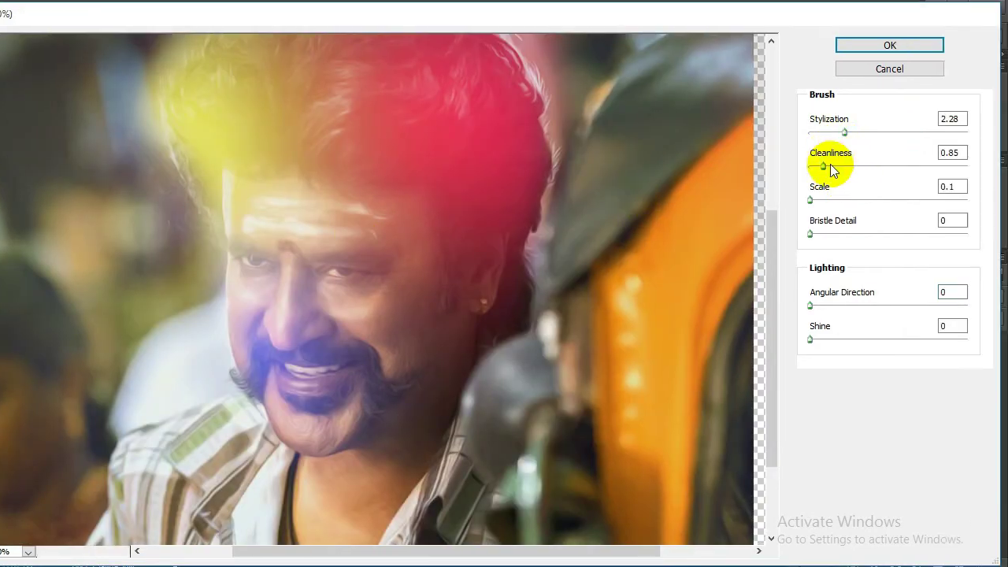
Set the Oil Paint brush Cleanliness to 1.7 and Stylization to 4.06, and apply the filter.
drag(837, 164, 839, 166)
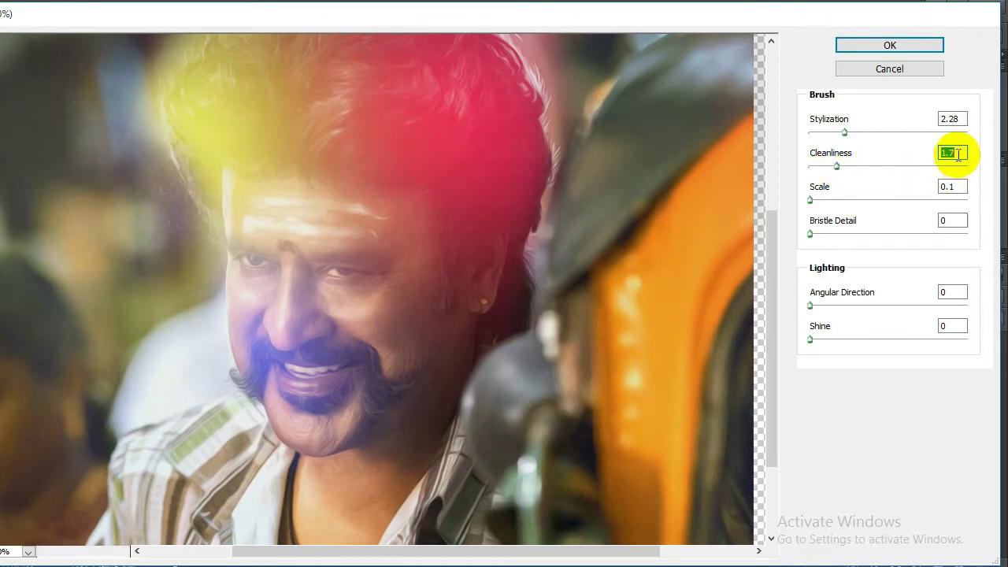
click(951, 118)
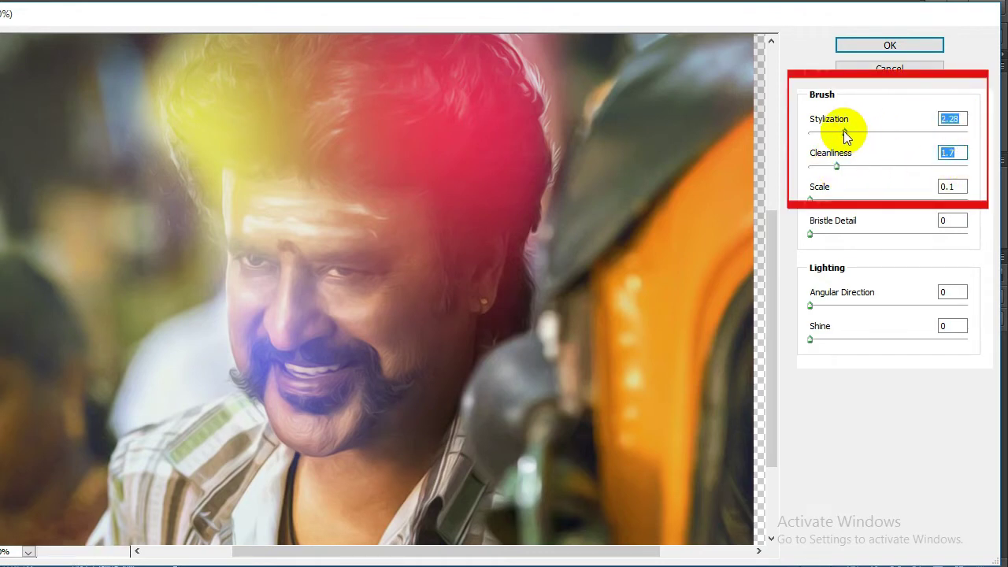
drag(841, 132, 873, 131)
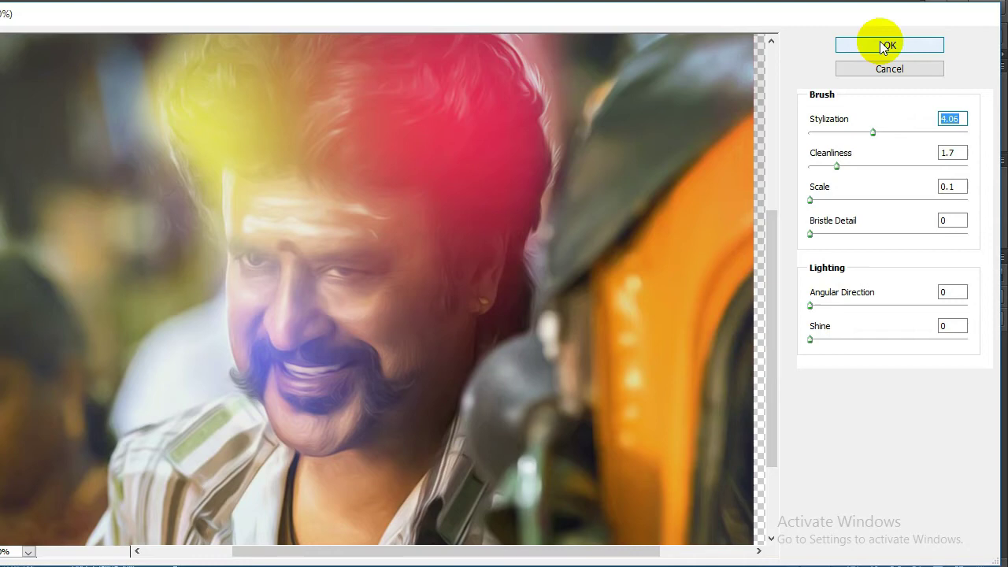
click(881, 43)
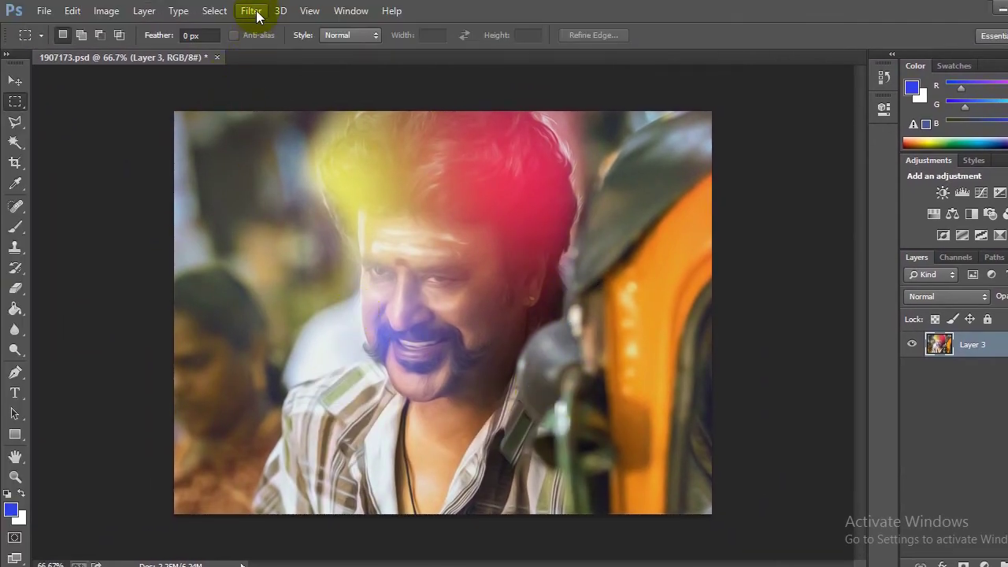
Start the Camera Raw Filter and set Exposure to +0.40, Contrast to +36 and Highlights to +21.
click(252, 11)
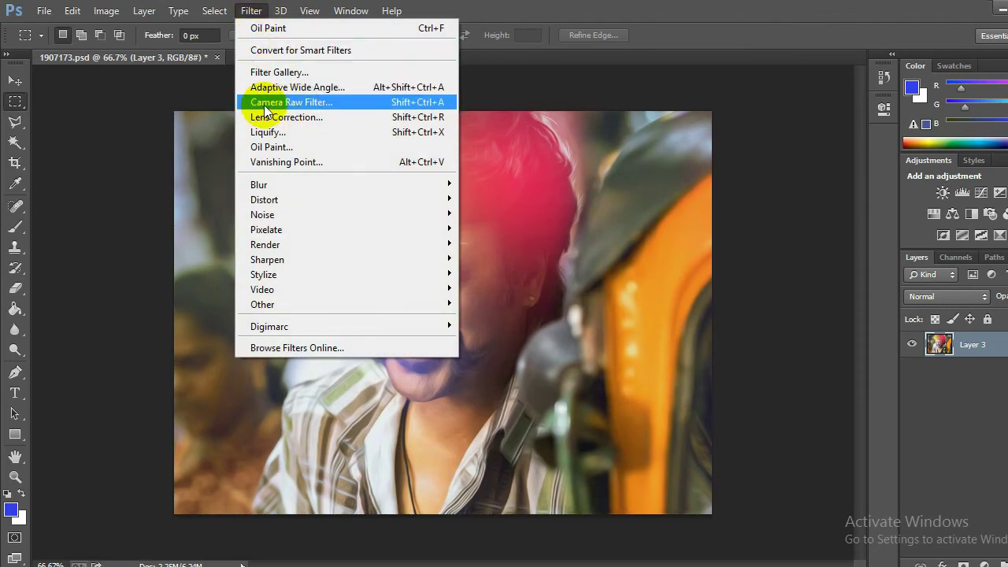
click(425, 103)
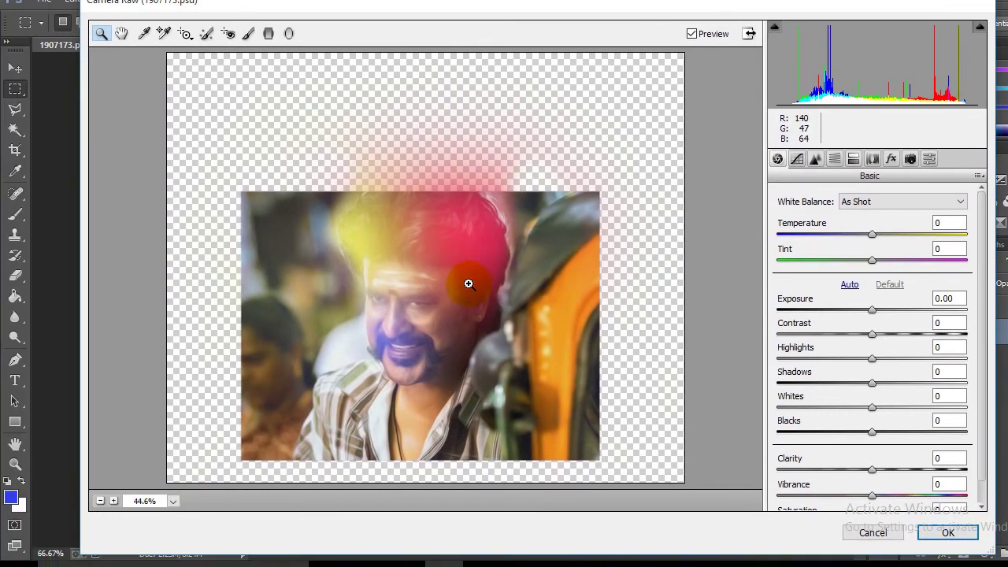
click(468, 282)
click(455, 275)
click(381, 287)
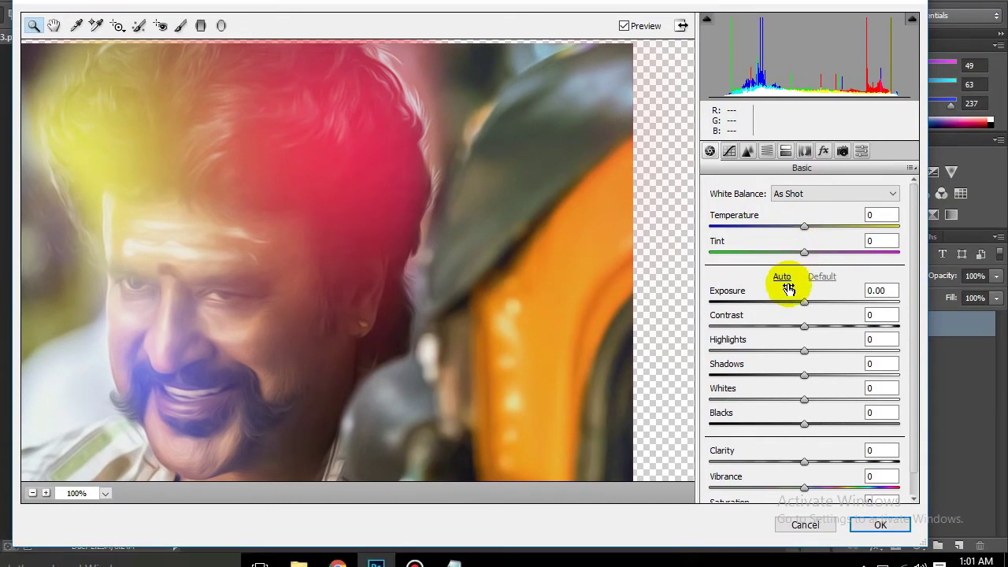
mouse_move(804, 300)
mouse_down()
mouse_move(835, 300)
mouse_move(805, 284)
mouse_move(818, 283)
mouse_move(817, 307)
mouse_move(876, 314)
mouse_move(828, 310)
mouse_move(824, 334)
mouse_up()
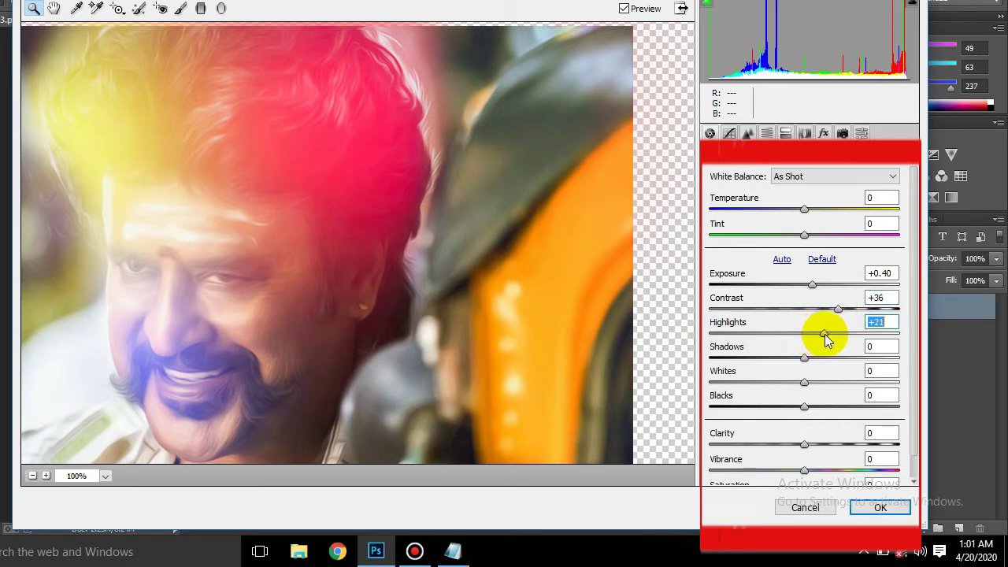
Set the Camera Raw Shadows to -100, Whites to -12 and Blacks to -32.
scroll(922, 296, down, 1)
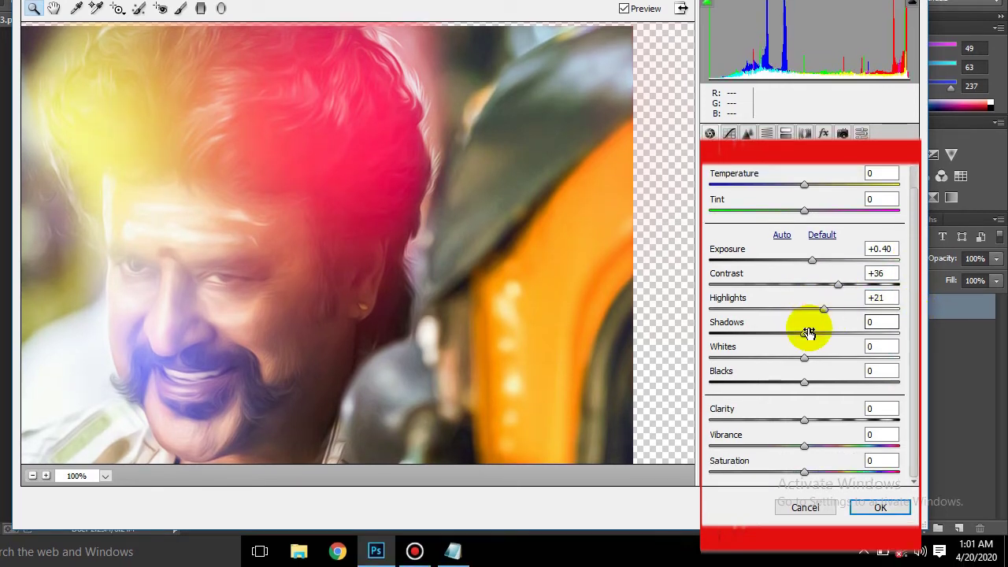
drag(808, 331, 683, 337)
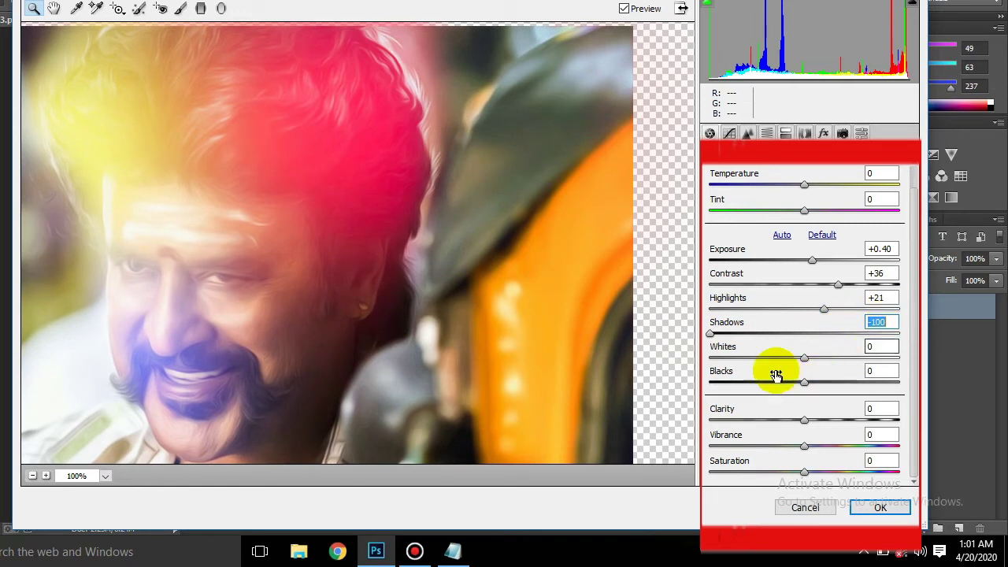
drag(805, 357, 782, 359)
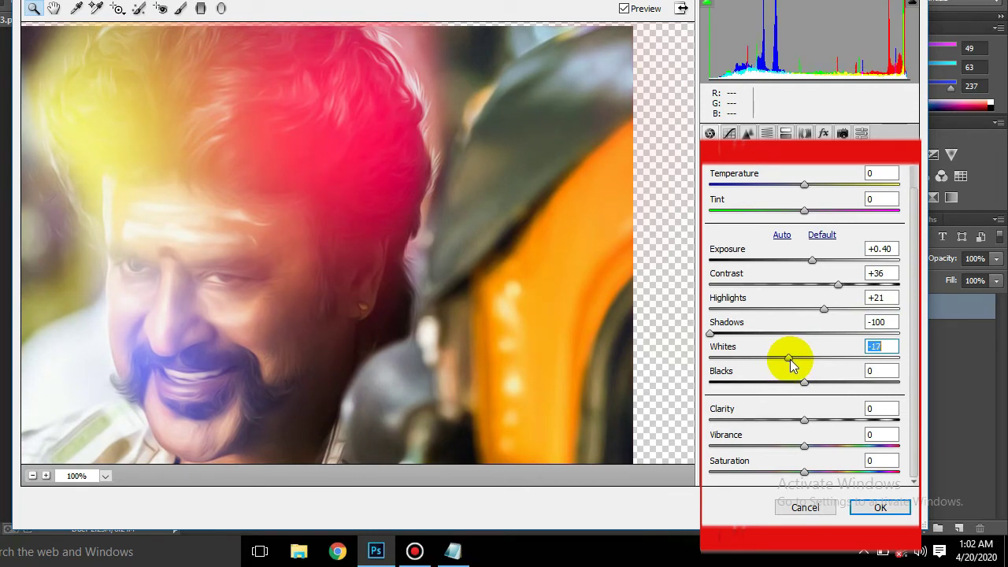
mouse_move(790, 360)
mouse_down()
mouse_move(813, 356)
mouse_move(795, 357)
mouse_up()
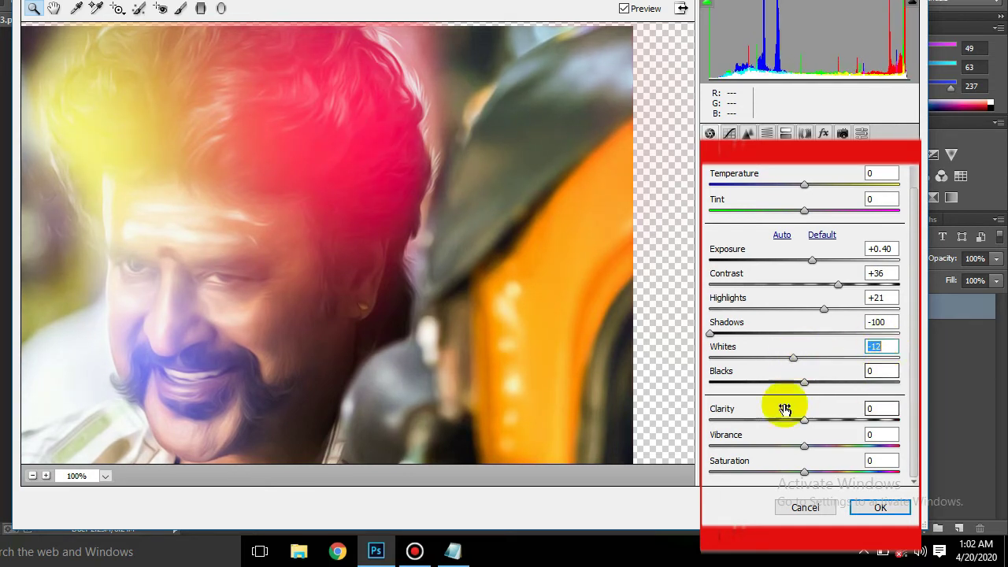
drag(855, 375, 752, 391)
key(shift+Up)
key(shift+Up)
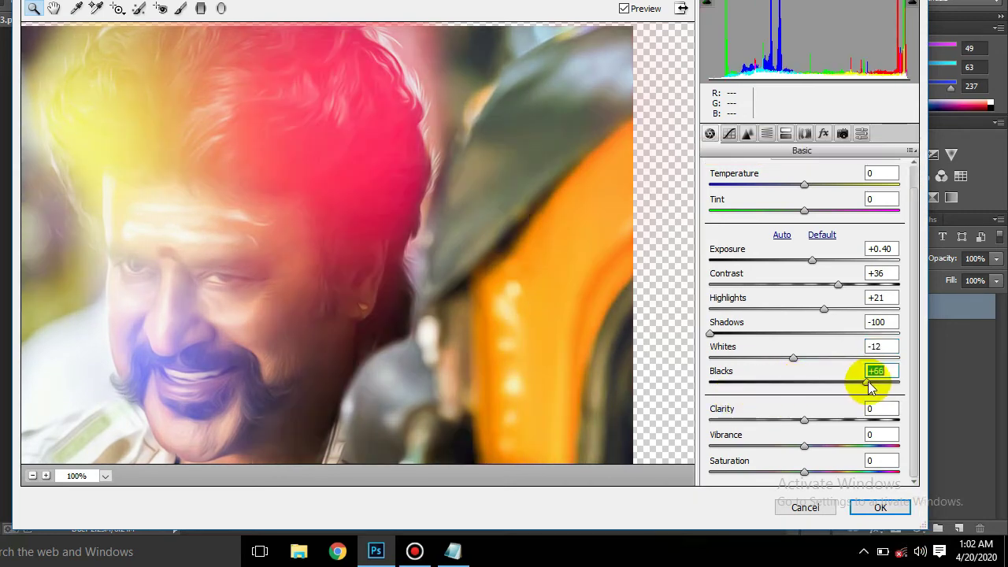
drag(819, 392, 775, 378)
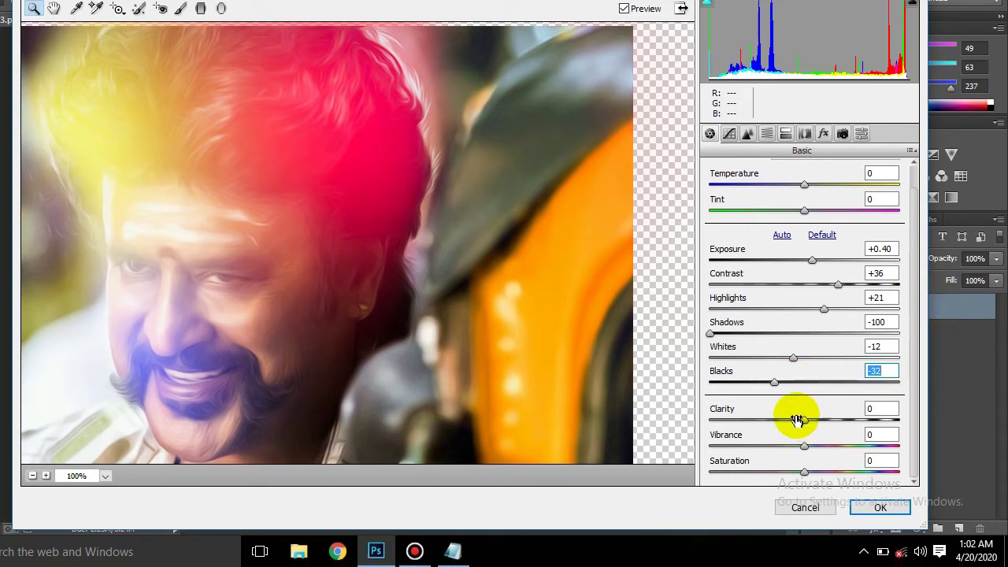
Set Clarity to +33, Vibrance to +30 and Saturation to +27, and apply the Camera Raw grading.
drag(805, 418, 845, 416)
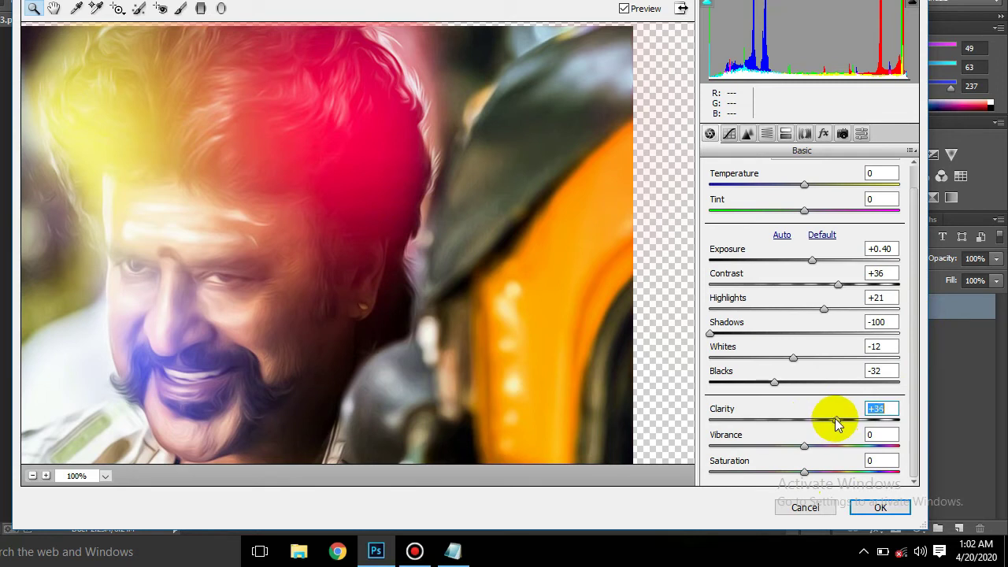
drag(835, 418, 827, 471)
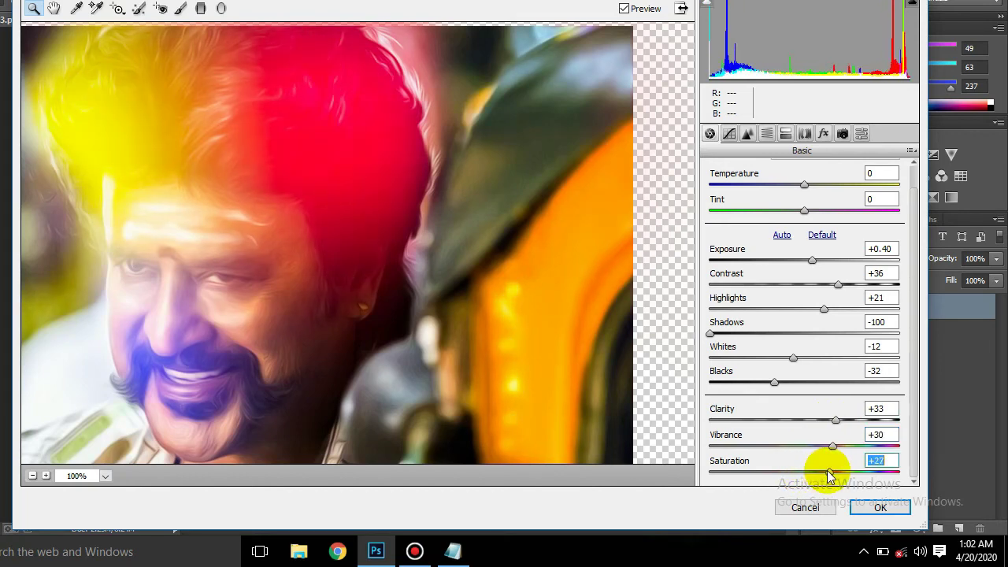
click(883, 505)
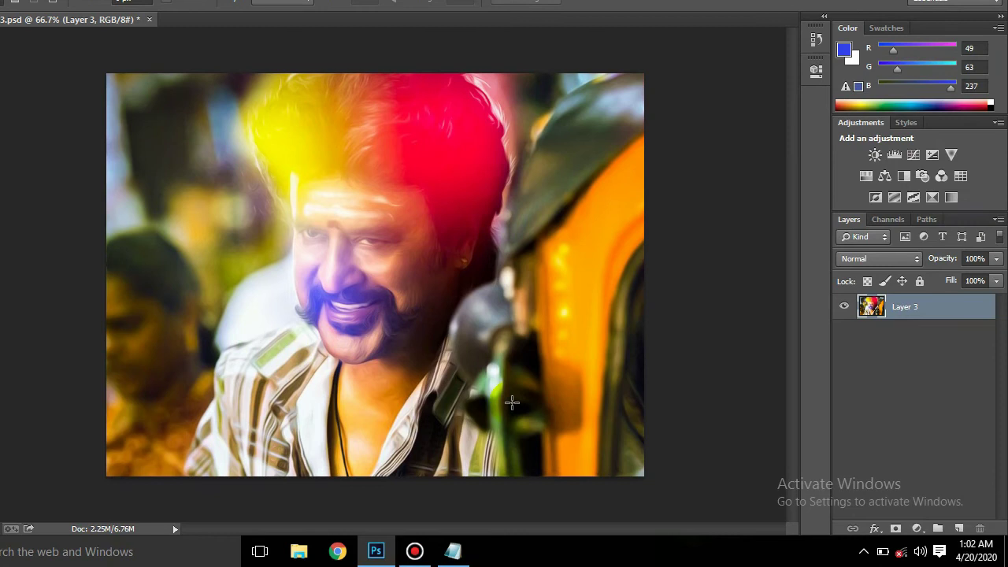
click(366, 450)
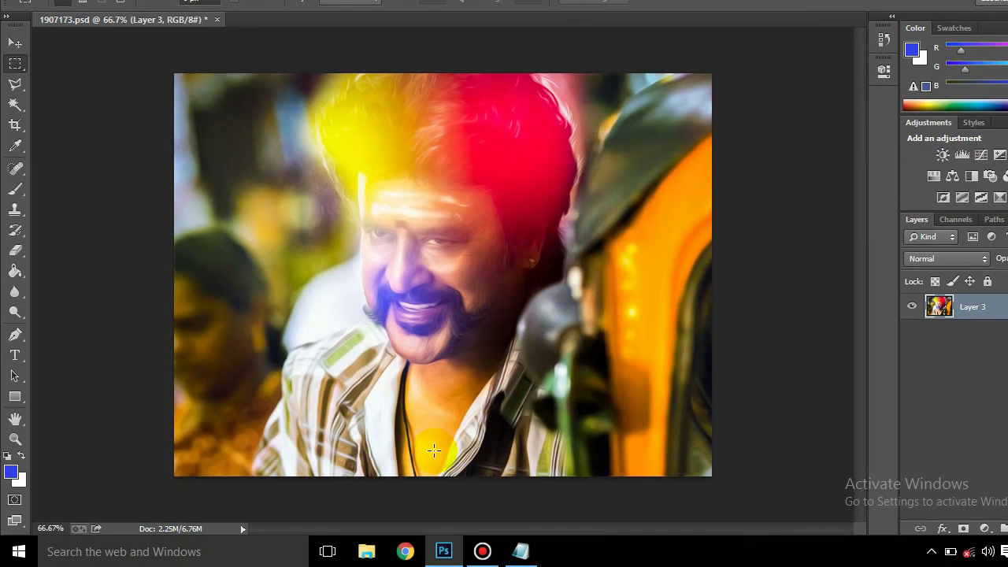
key(ctrl+minus)
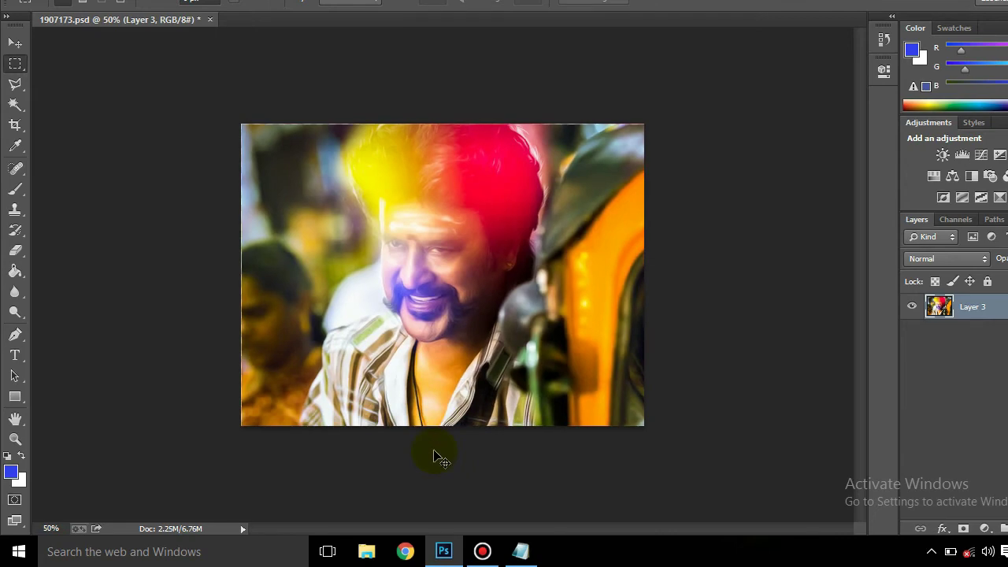
key(ctrl+plus)
key(ctrl+plus)
key(ctrl+minus)
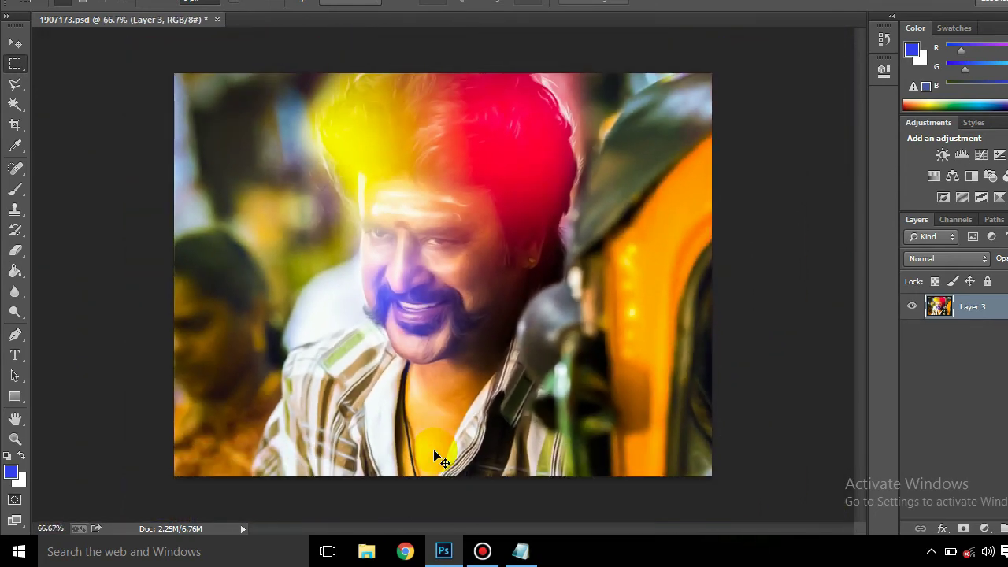
Examine the graded portrait at several magnifications, checking the yellow, red and blue glows and the painted detail.
key(ctrl+plus)
key(ctrl+minus)
key(ctrl+minus)
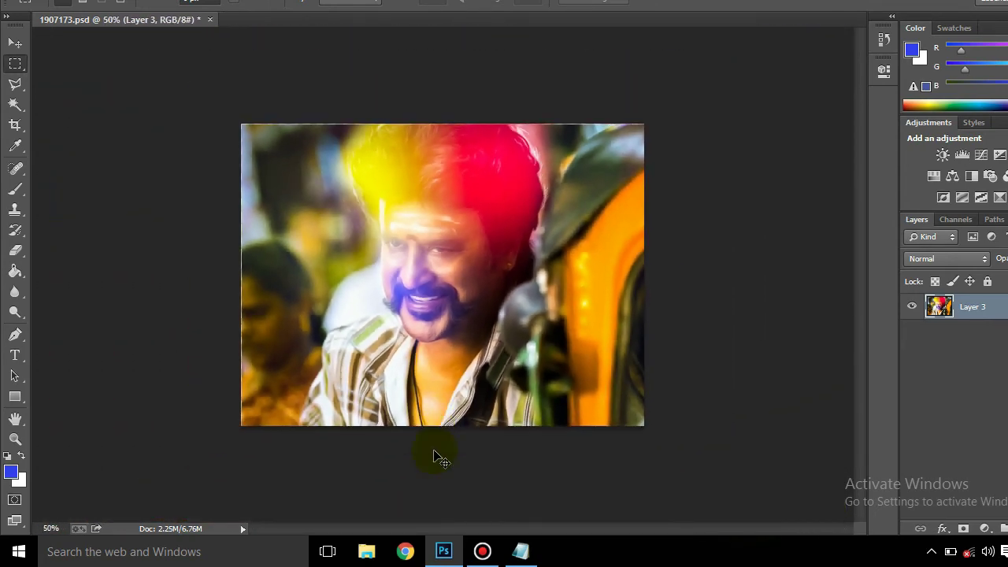
key(ctrl+plus)
key(ctrl+plus)
key(ctrl+minus)
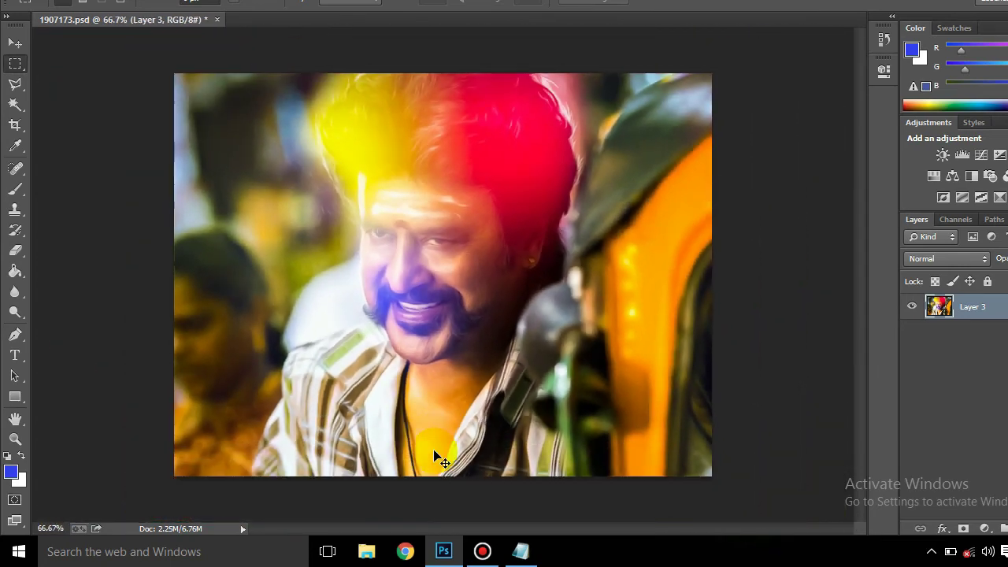
key(ctrl+minus)
key(ctrl+minus)
key(ctrl+minus)
key(ctrl+plus)
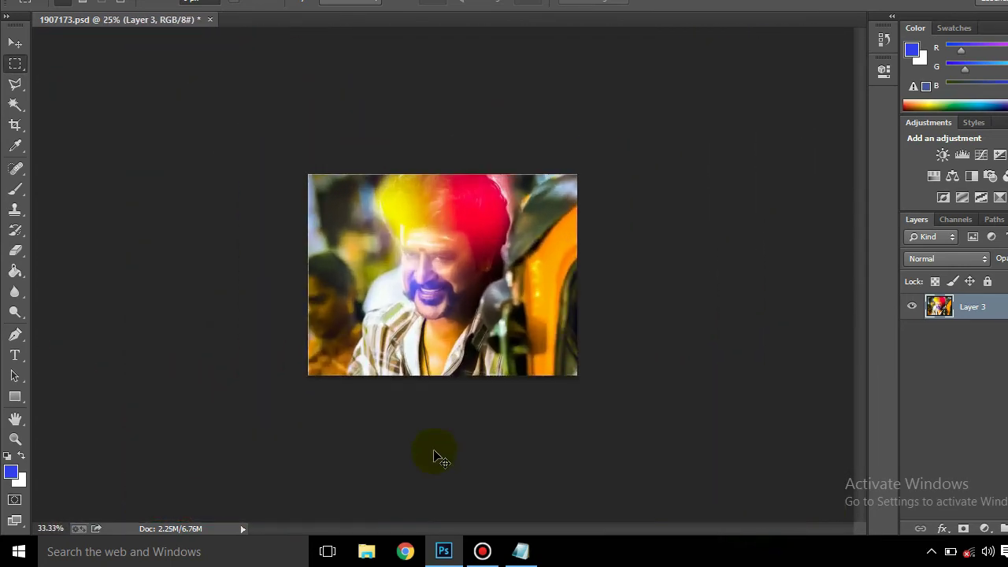
key(ctrl+plus)
key(ctrl+plus)
key(ctrl+plus)
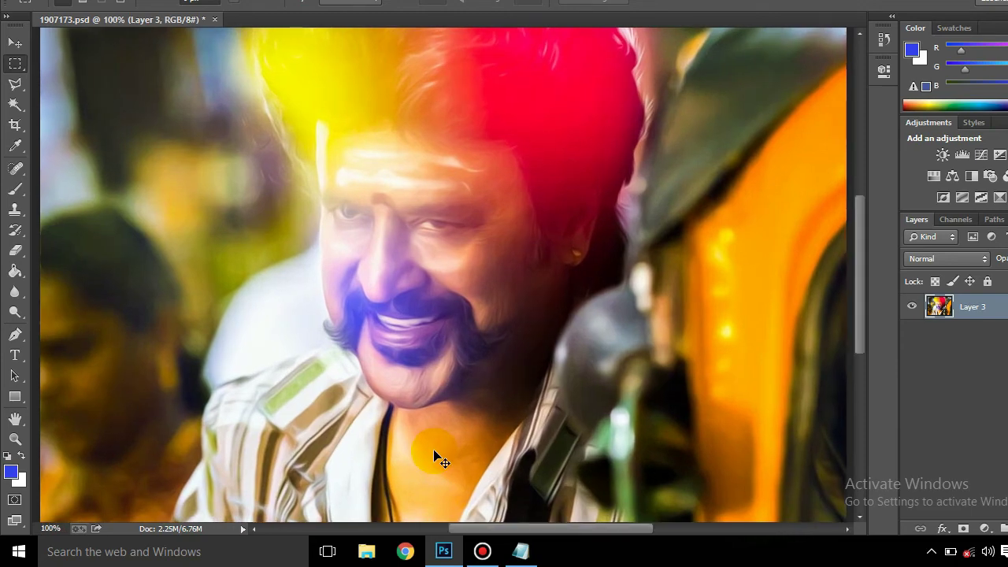
key(ctrl+plus)
key(ctrl+minus)
key(ctrl+minus)
key(ctrl+plus)
key(ctrl+minus)
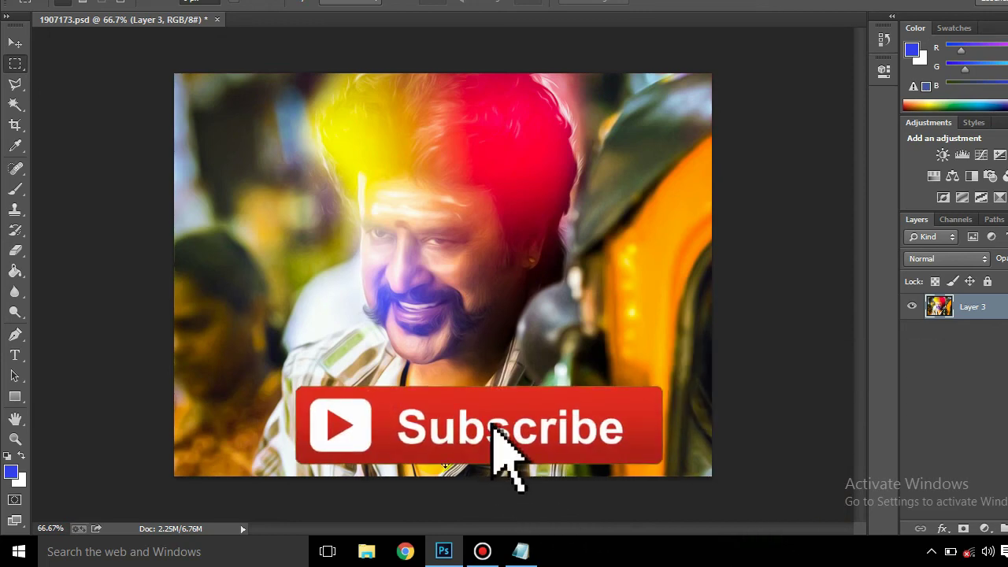
key(ctrl+minus)
key(ctrl+plus)
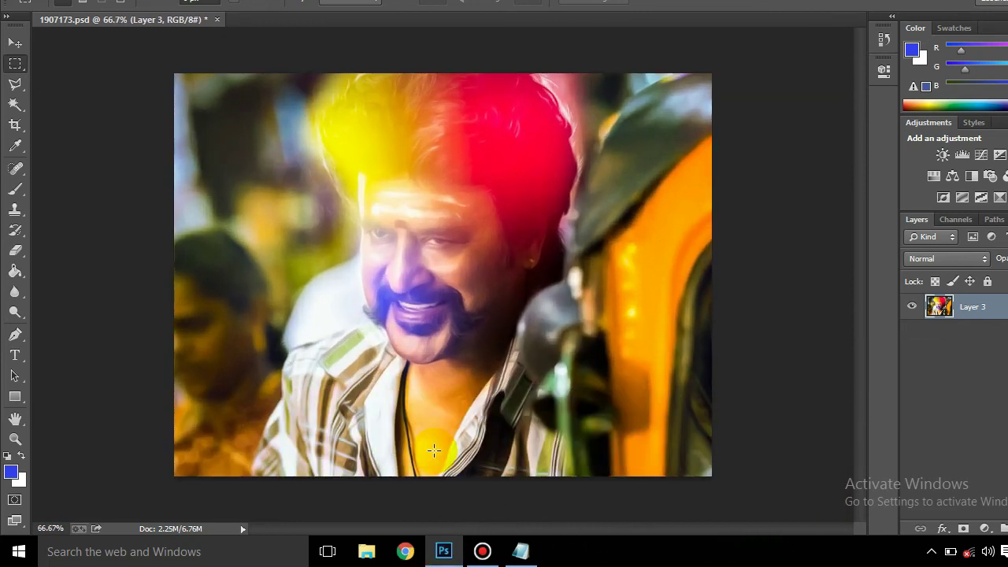